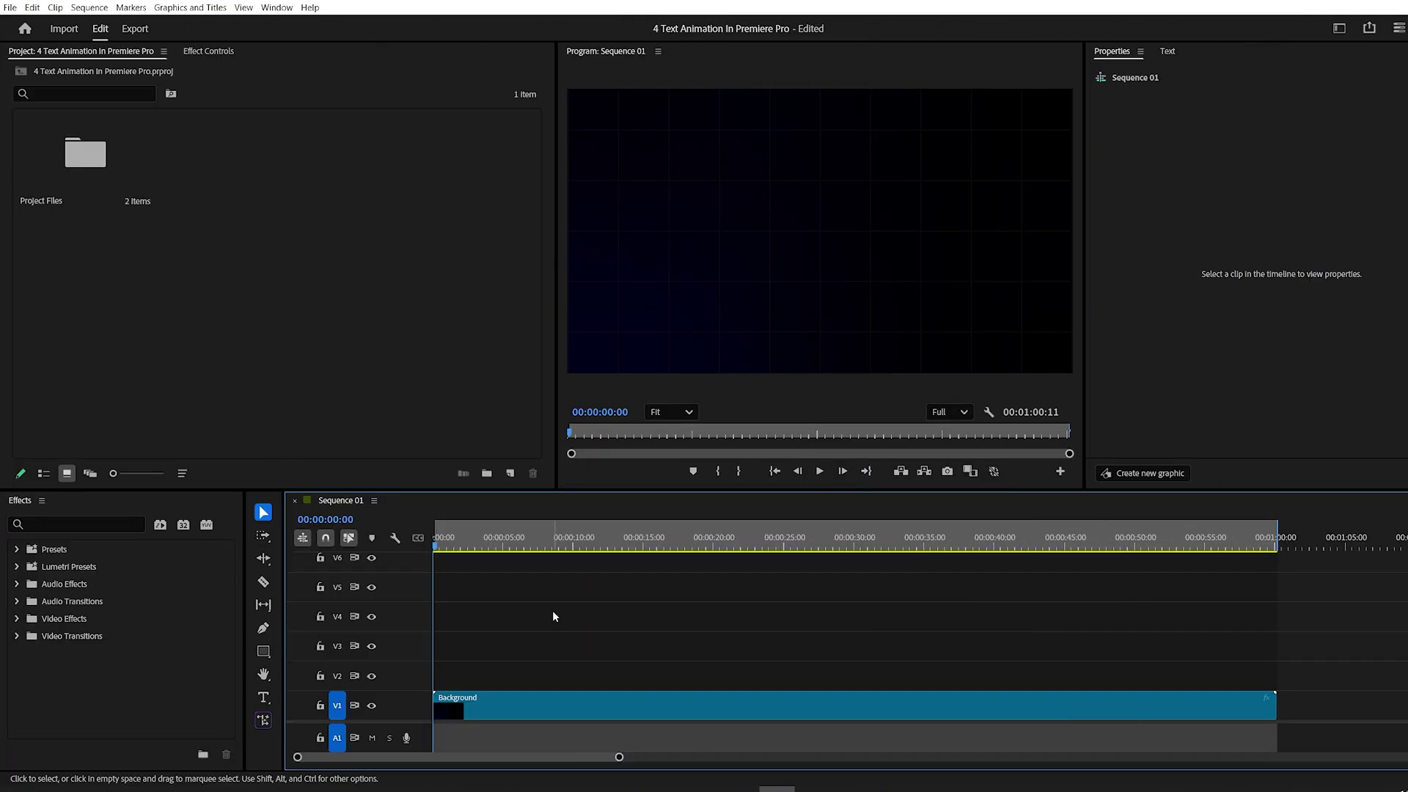
Add a 'Smooth Text animation' title in Medium weight, centred horizontally and vertically
{"action": "left_click", "coordinate": [726, 250]}
{"action": "key", "text": "t"}
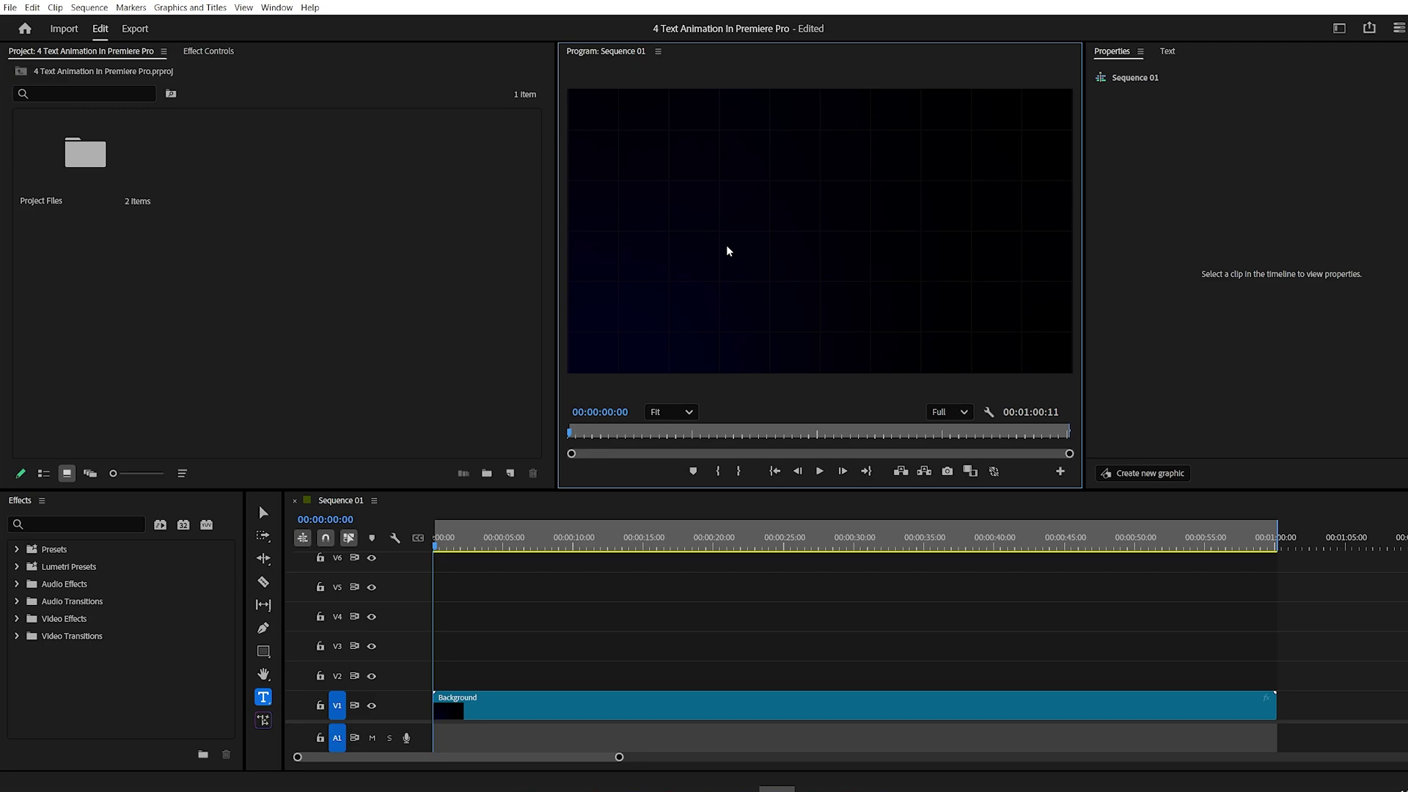
{"action": "left_click", "coordinate": [727, 251]}
{"action": "type", "text": "Smooth Text"}
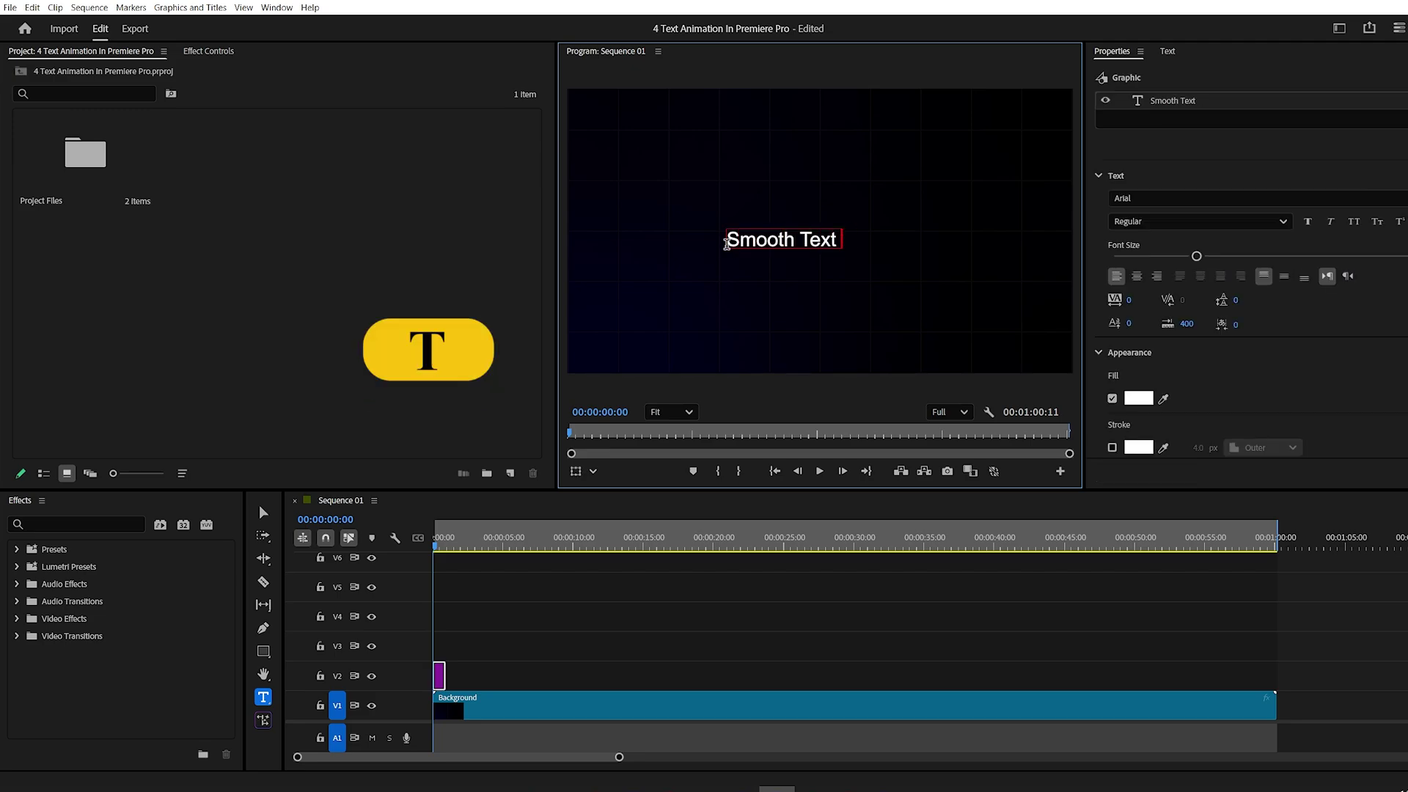
{"action": "type", "text": " animationv"}
{"action": "left_click", "coordinate": [1190, 220]}
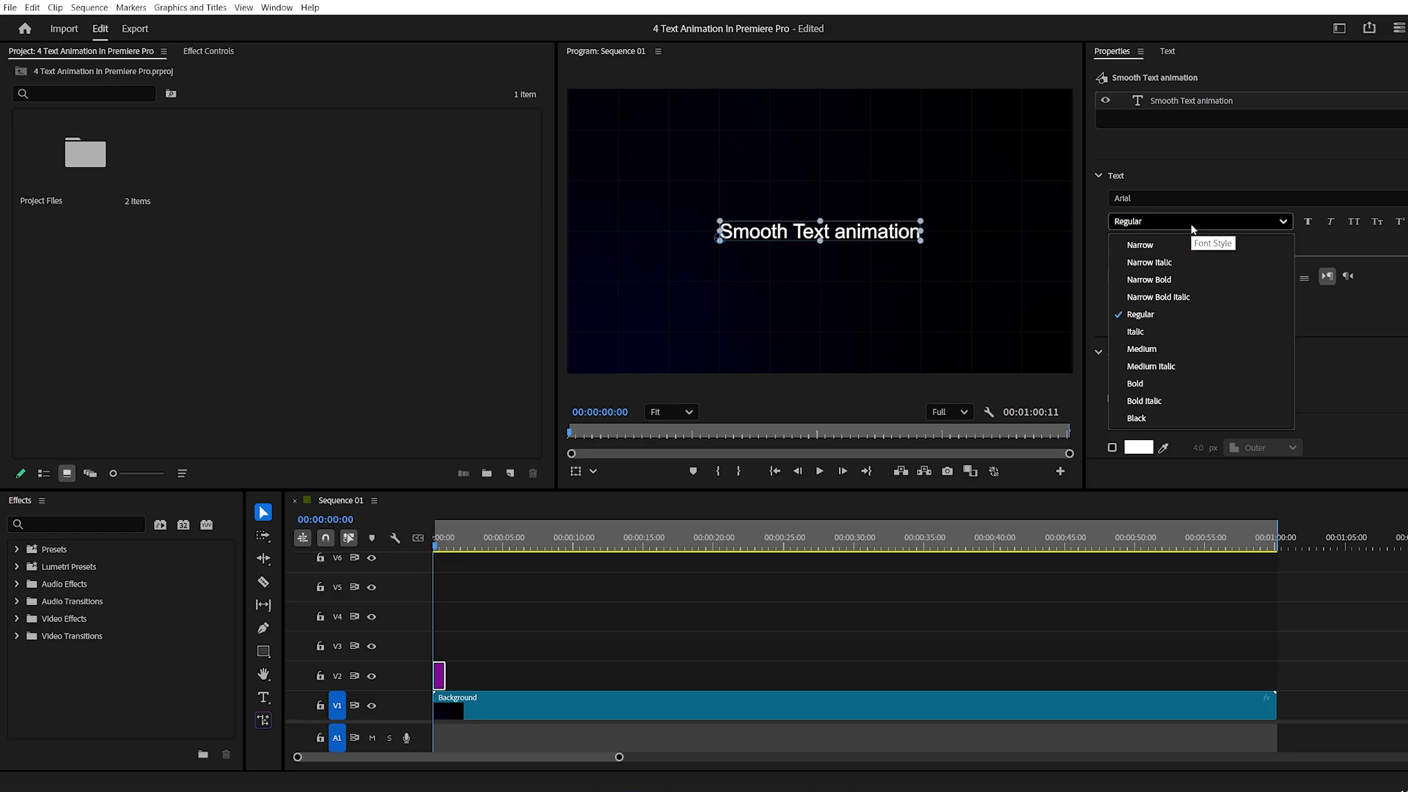
{"action": "left_click", "coordinate": [1142, 348]}
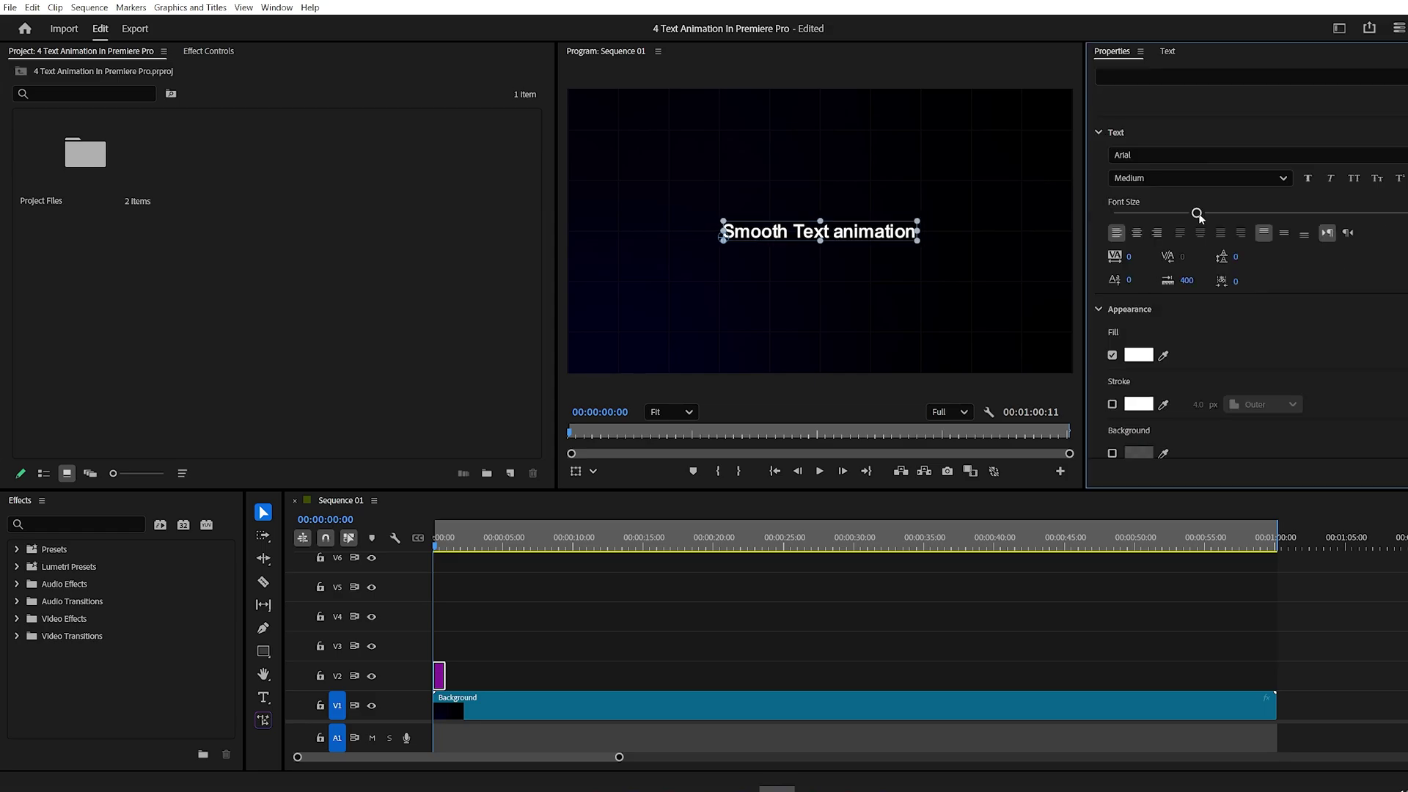
{"action": "left_click_drag", "start_coordinate": [1199, 213], "coordinate": [1219, 212]}
{"action": "scroll", "coordinate": [1243, 297], "scroll_direction": "down", "scroll_amount": 5}
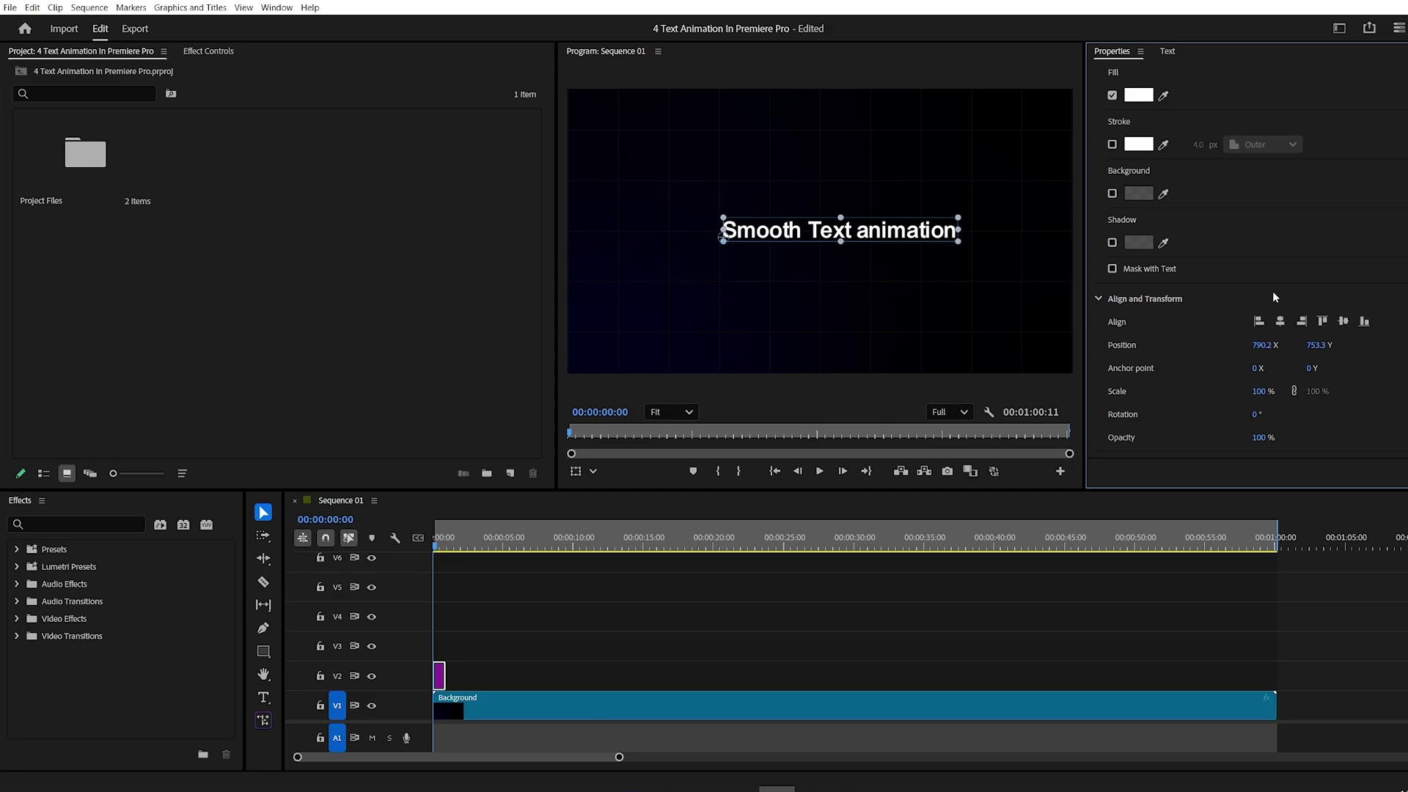
{"action": "left_click", "coordinate": [1279, 321]}
{"action": "left_click", "coordinate": [1344, 321]}
{"action": "scroll", "coordinate": [1291, 261], "scroll_direction": "up", "scroll_amount": 5}
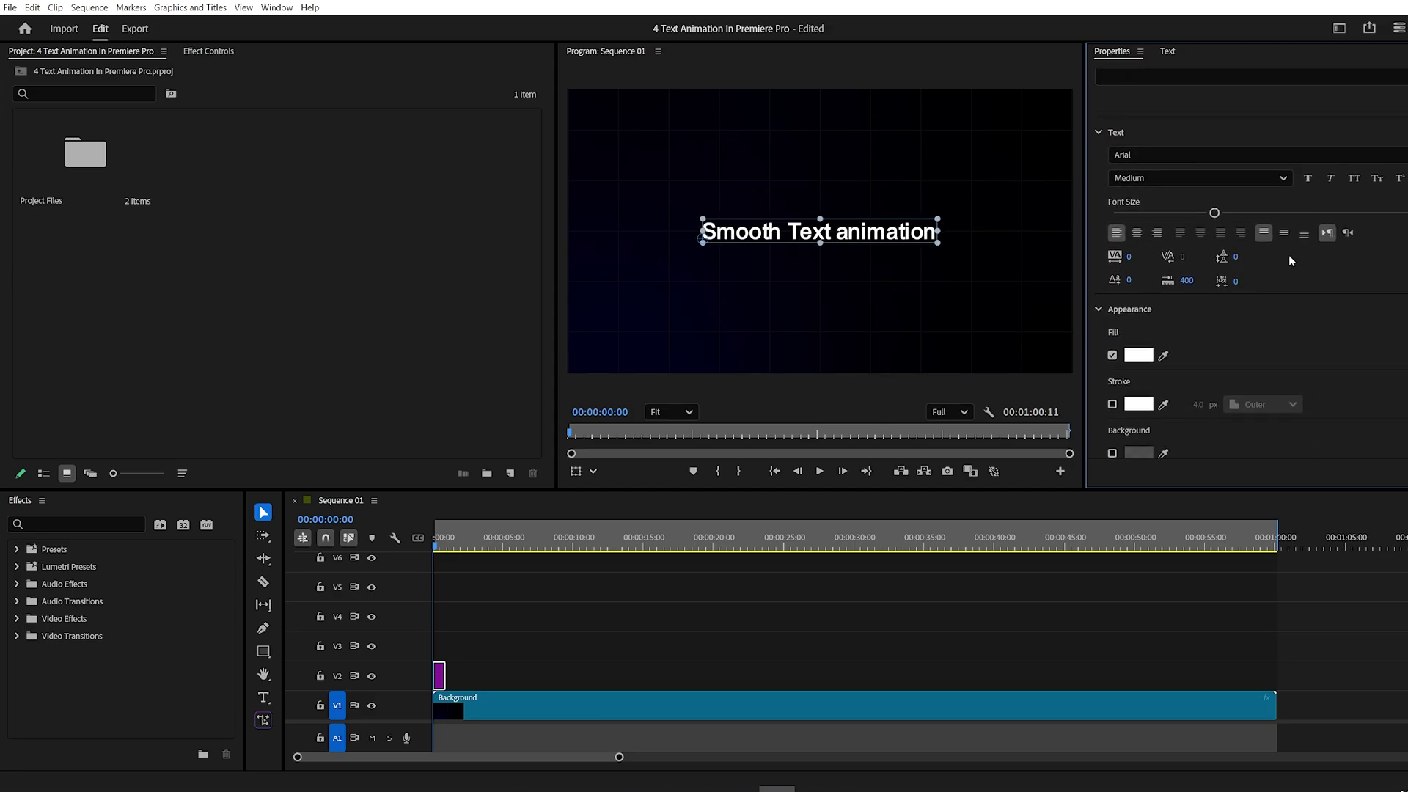
Apply the Transform and Crop effects to the V2 title clip and view its effect settings
{"action": "left_click", "coordinate": [80, 523]}
{"action": "type", "text": "trans"}
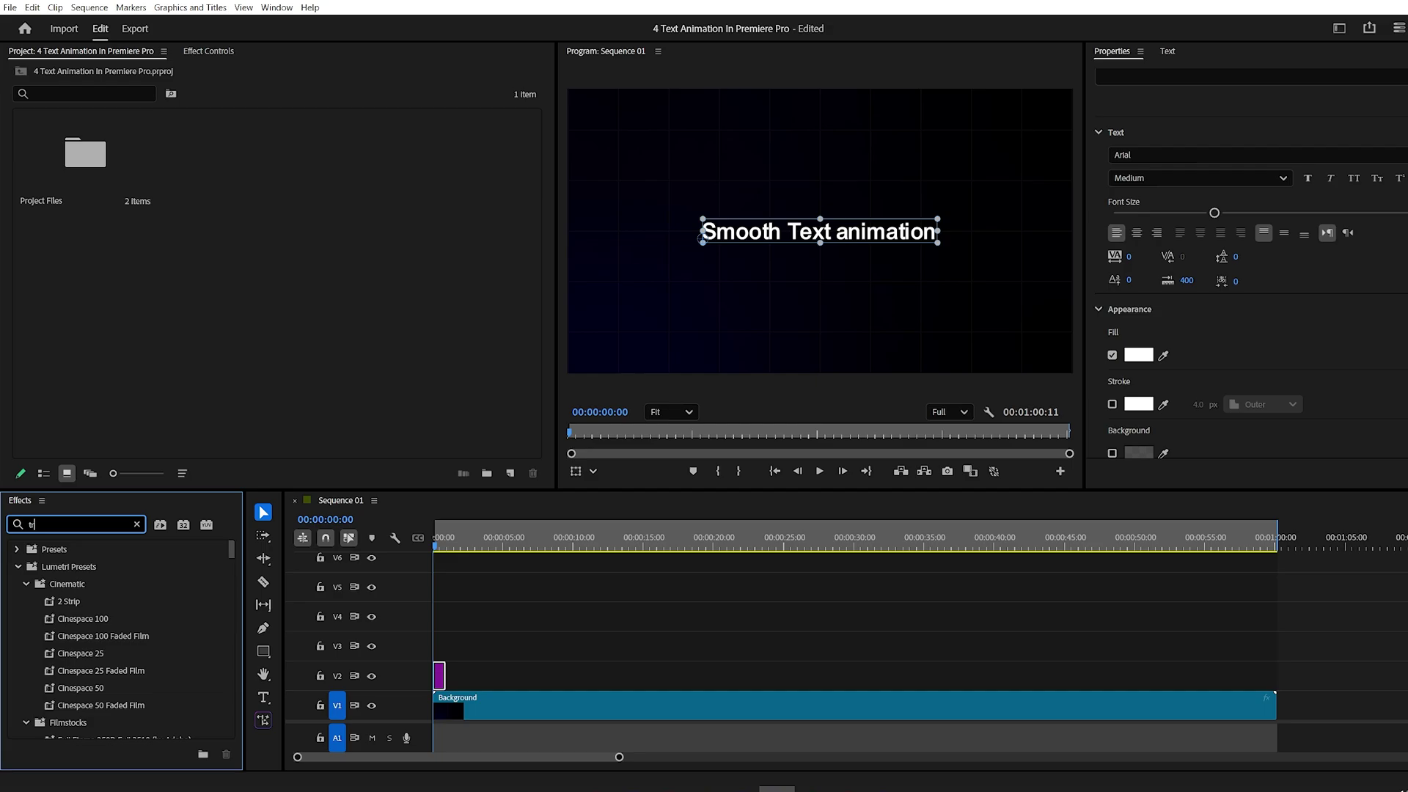
{"action": "scroll", "coordinate": [75, 660], "scroll_direction": "down", "scroll_amount": 3}
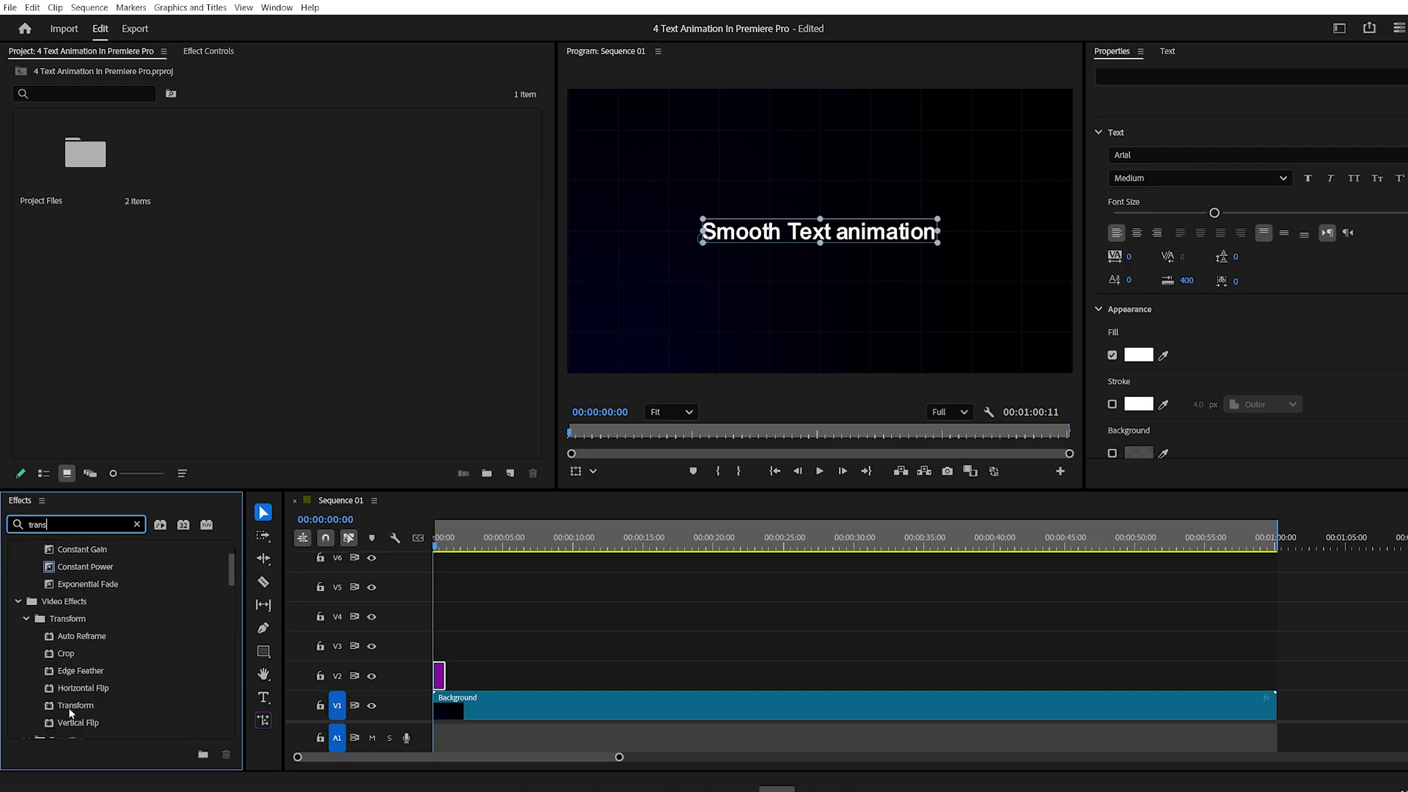
{"action": "left_click_drag", "start_coordinate": [75, 705], "coordinate": [440, 686]}
{"action": "left_click", "coordinate": [137, 524]}
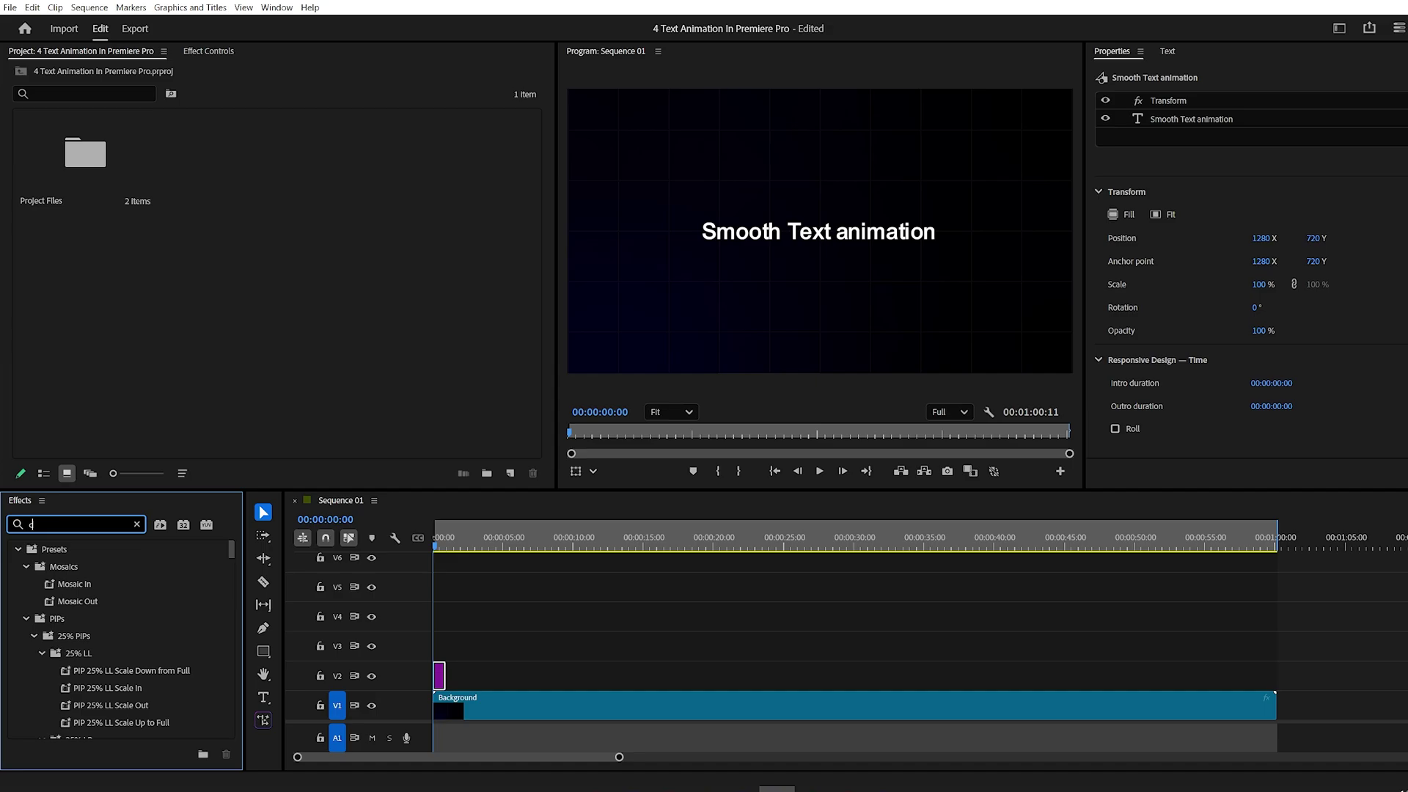
{"action": "type", "text": "crop"}
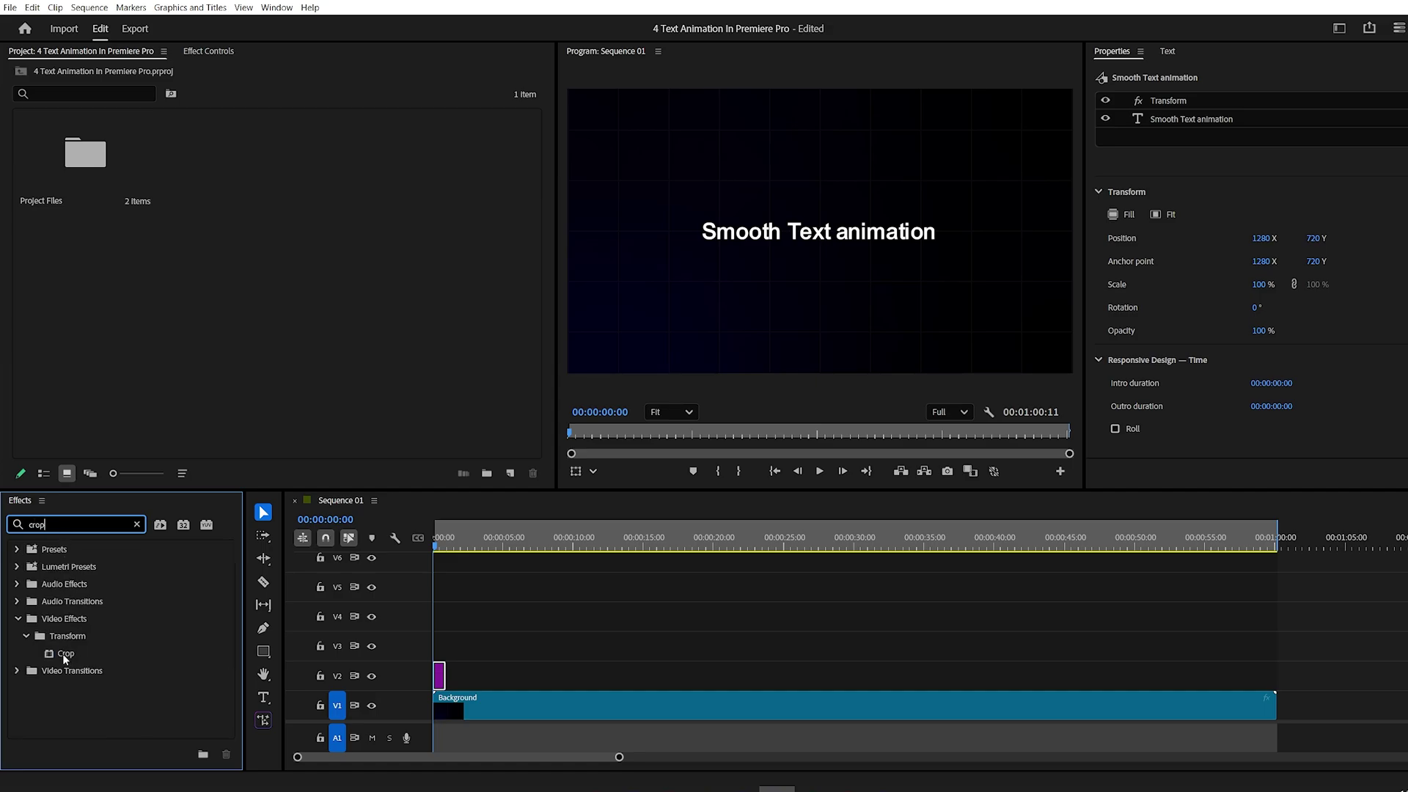
{"action": "left_click_drag", "start_coordinate": [64, 653], "coordinate": [636, 676]}
{"action": "left_click", "coordinate": [208, 51]}
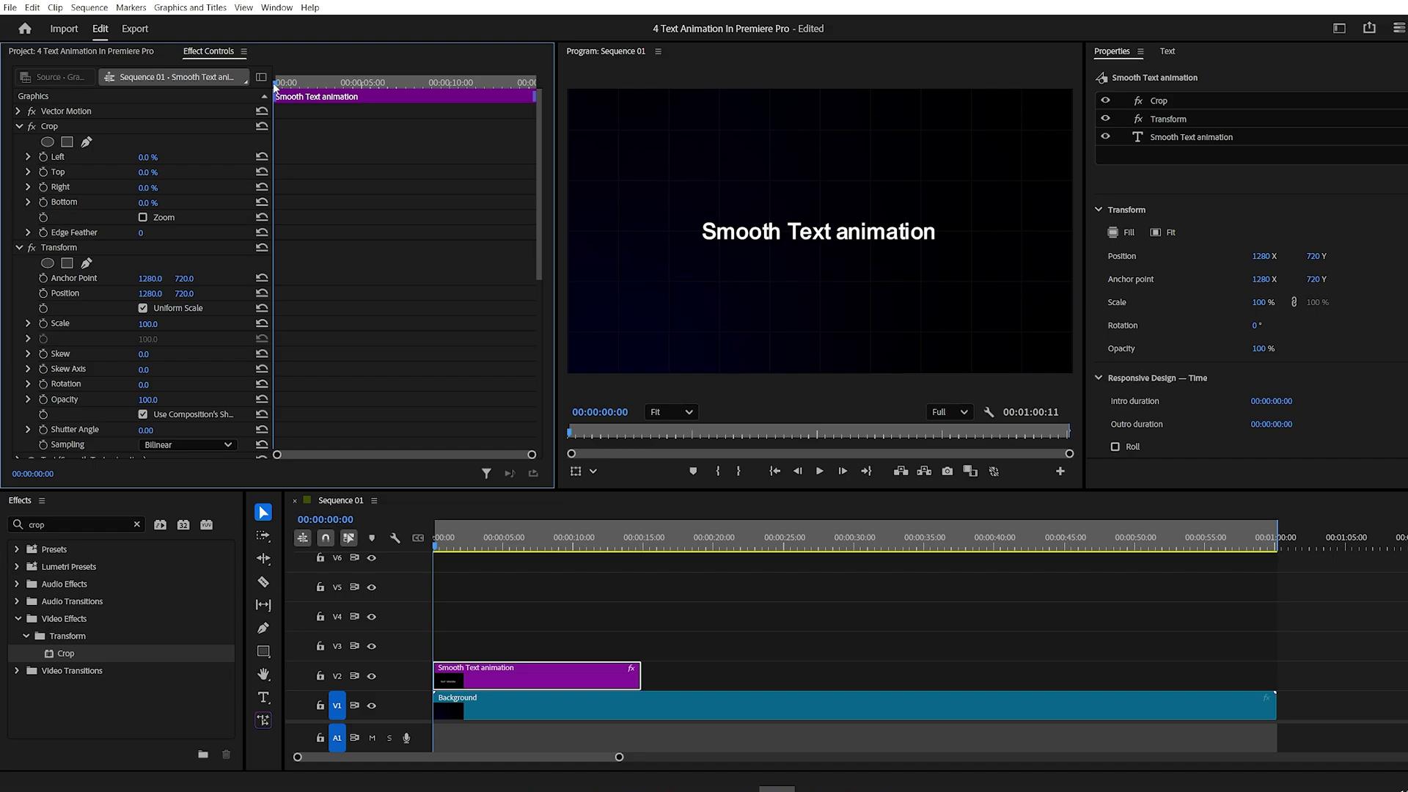
Keyframe the title's Position Y from 813 at the start to 720 at 2:34
{"action": "left_click", "coordinate": [44, 293]}
{"action": "mouse_move", "coordinate": [185, 295]}
{"action": "left_mouse_down"}
{"action": "mouse_move", "coordinate": [221, 295]}
{"action": "mouse_move", "coordinate": [197, 293]}
{"action": "left_mouse_up"}
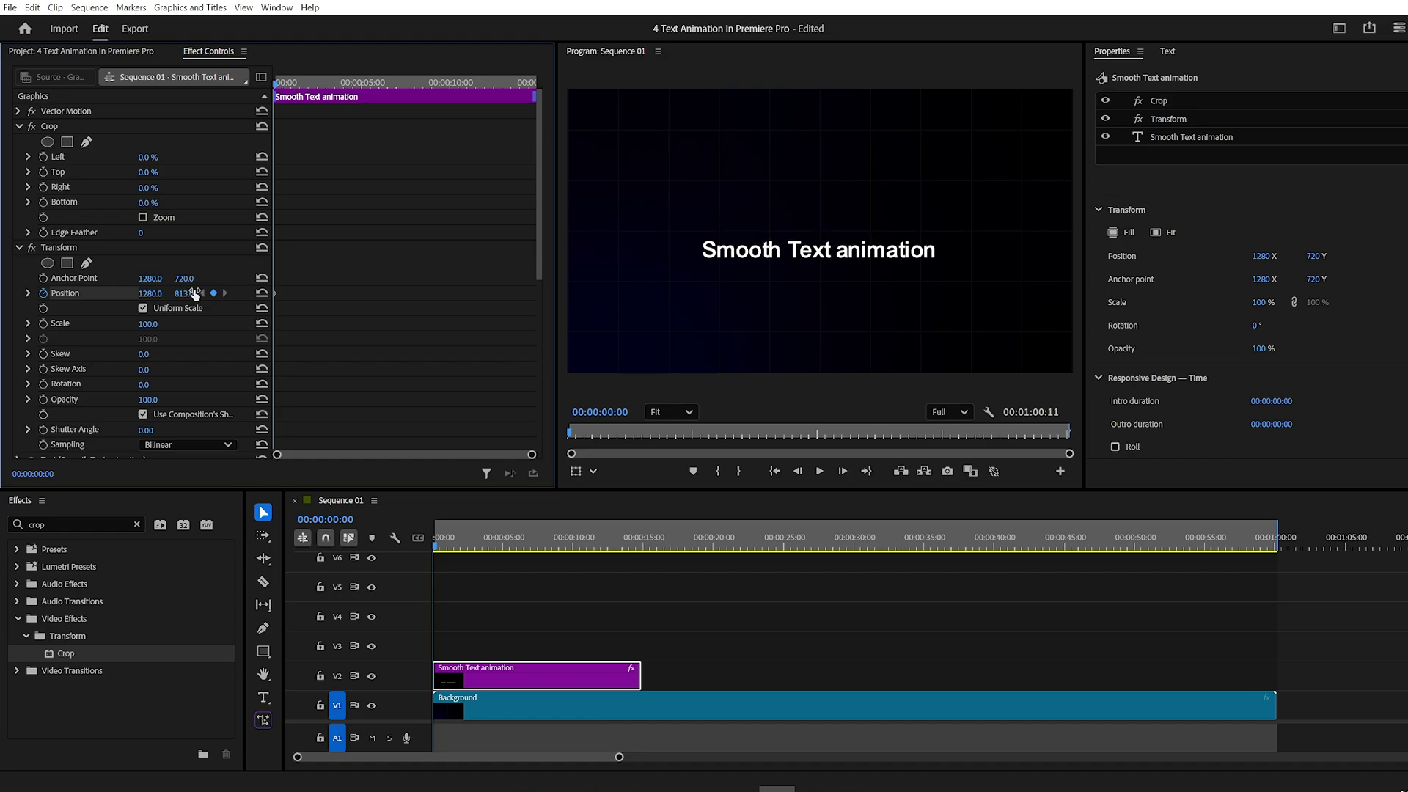
{"action": "left_click_drag", "start_coordinate": [278, 84], "coordinate": [319, 85]}
{"action": "left_click", "coordinate": [262, 293]}
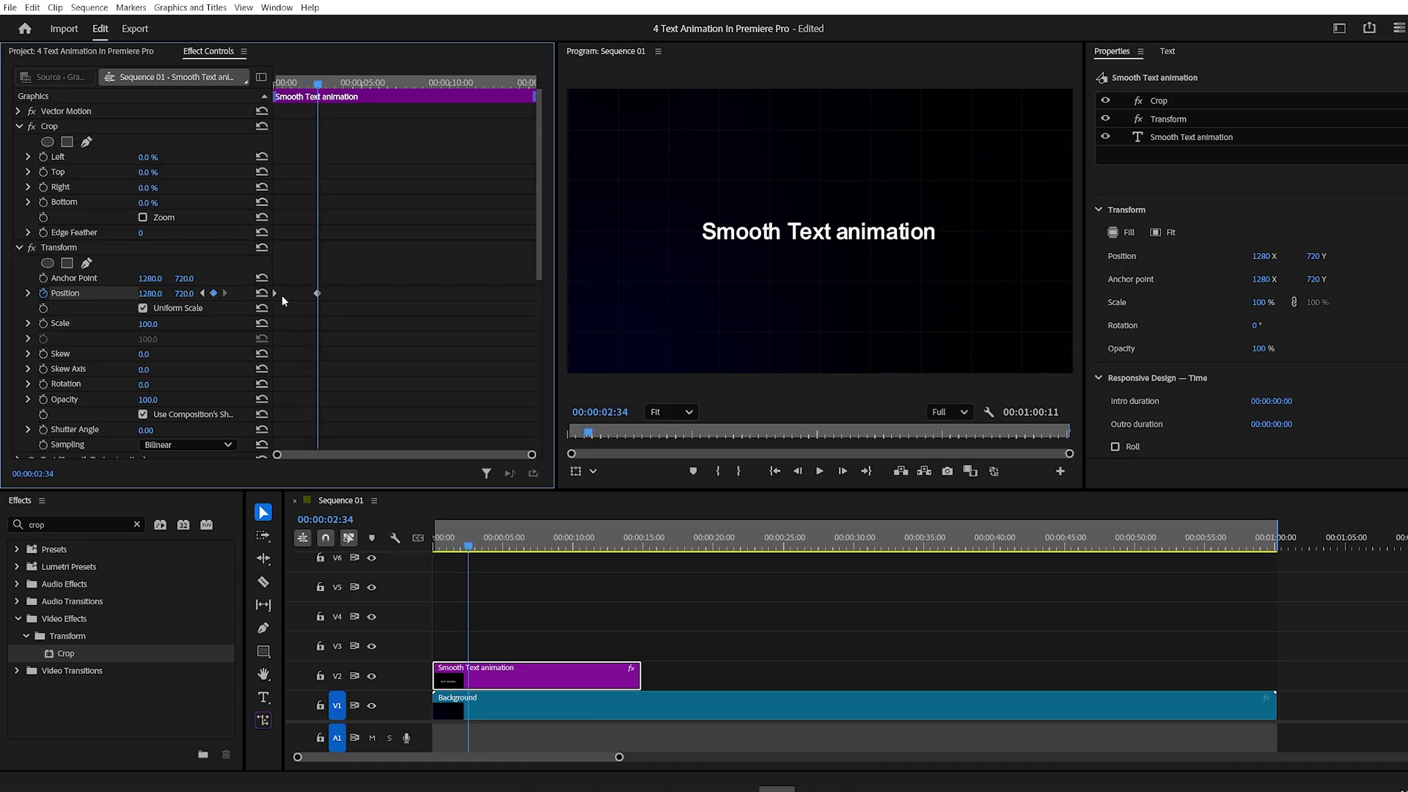
Apply Ease In and Ease Out to the position keyframes and show the speed graph
{"action": "left_click_drag", "start_coordinate": [290, 275], "coordinate": [270, 314]}
{"action": "right_click", "coordinate": [318, 295]}
{"action": "mouse_move", "coordinate": [383, 398]}
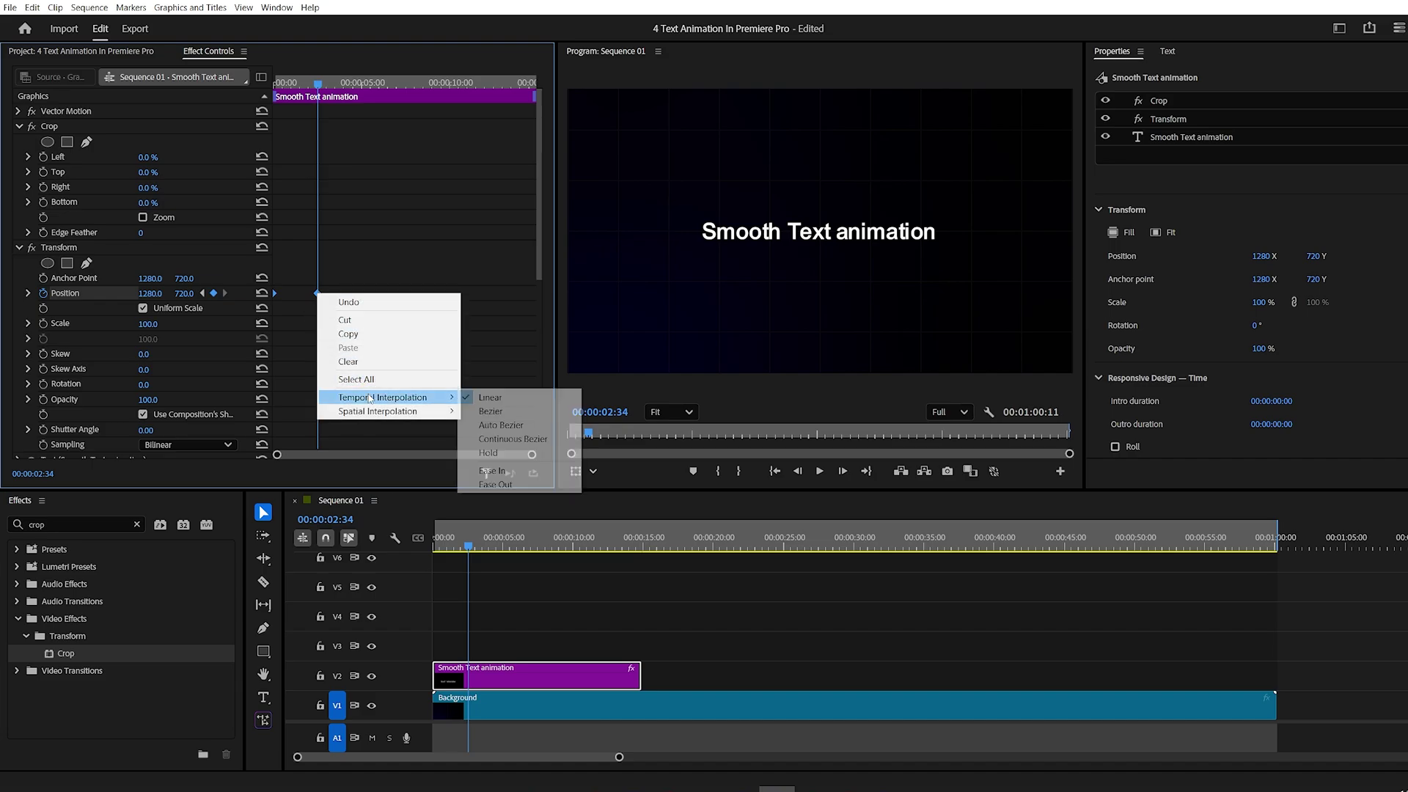
{"action": "left_click", "coordinate": [518, 472]}
{"action": "right_click", "coordinate": [319, 296]}
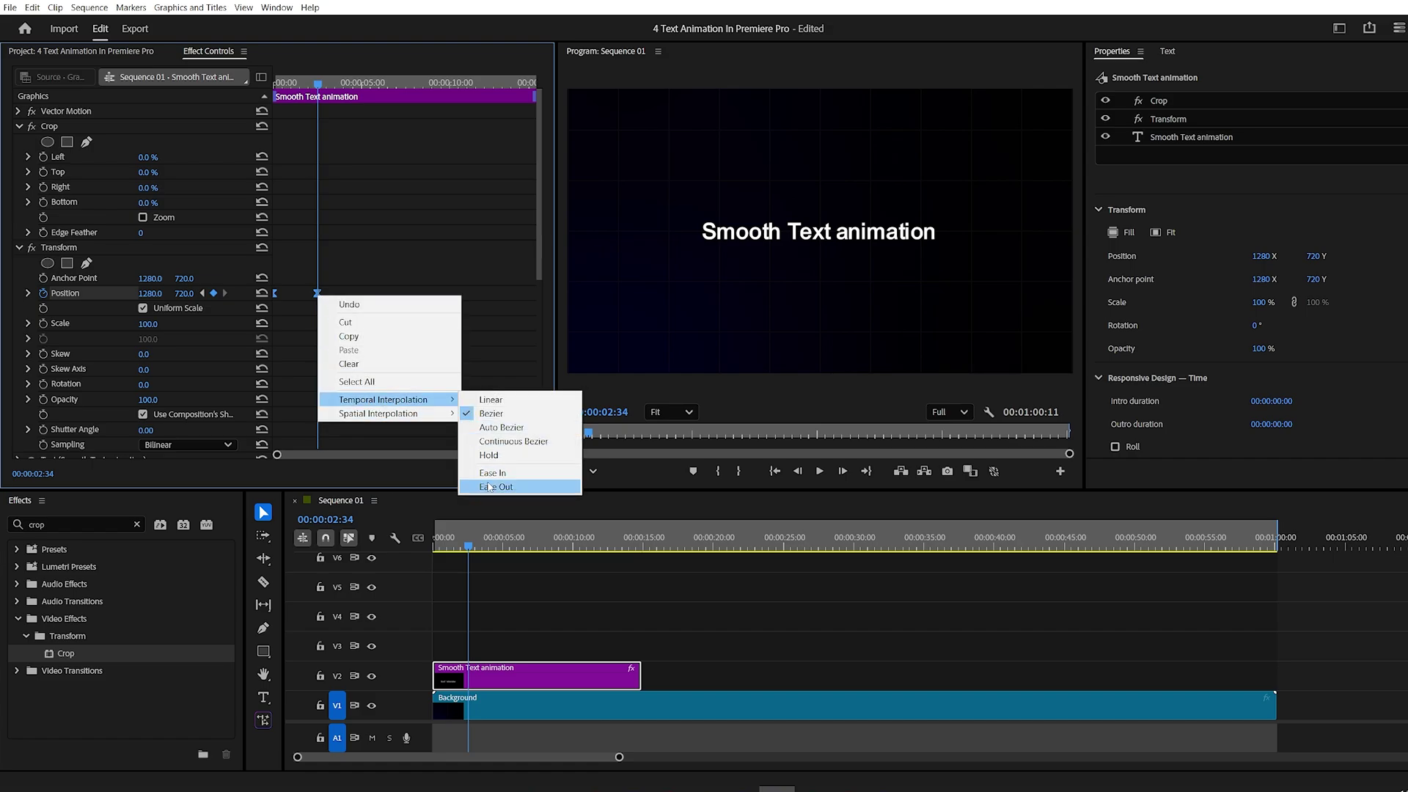
{"action": "left_click", "coordinate": [495, 487]}
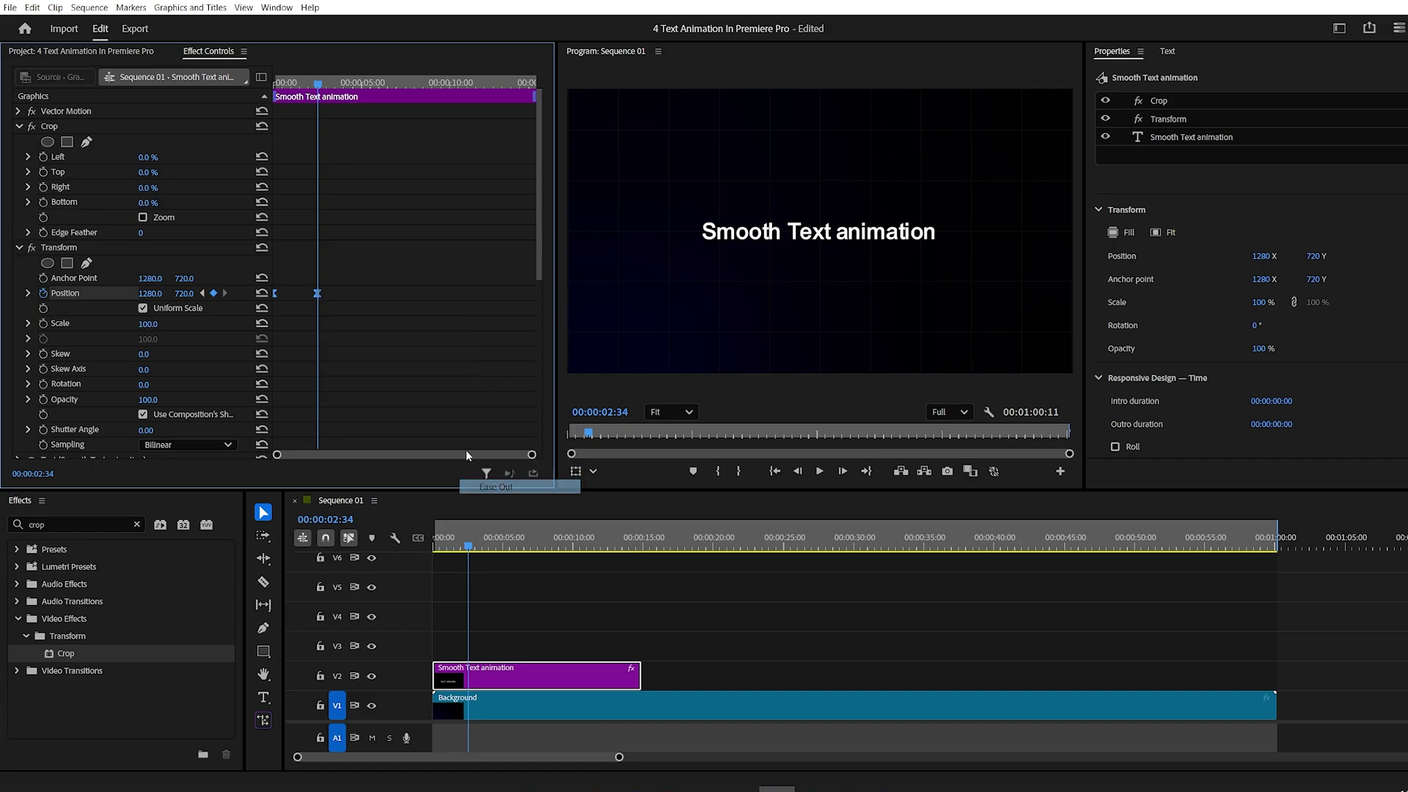
{"action": "left_click", "coordinate": [30, 293]}
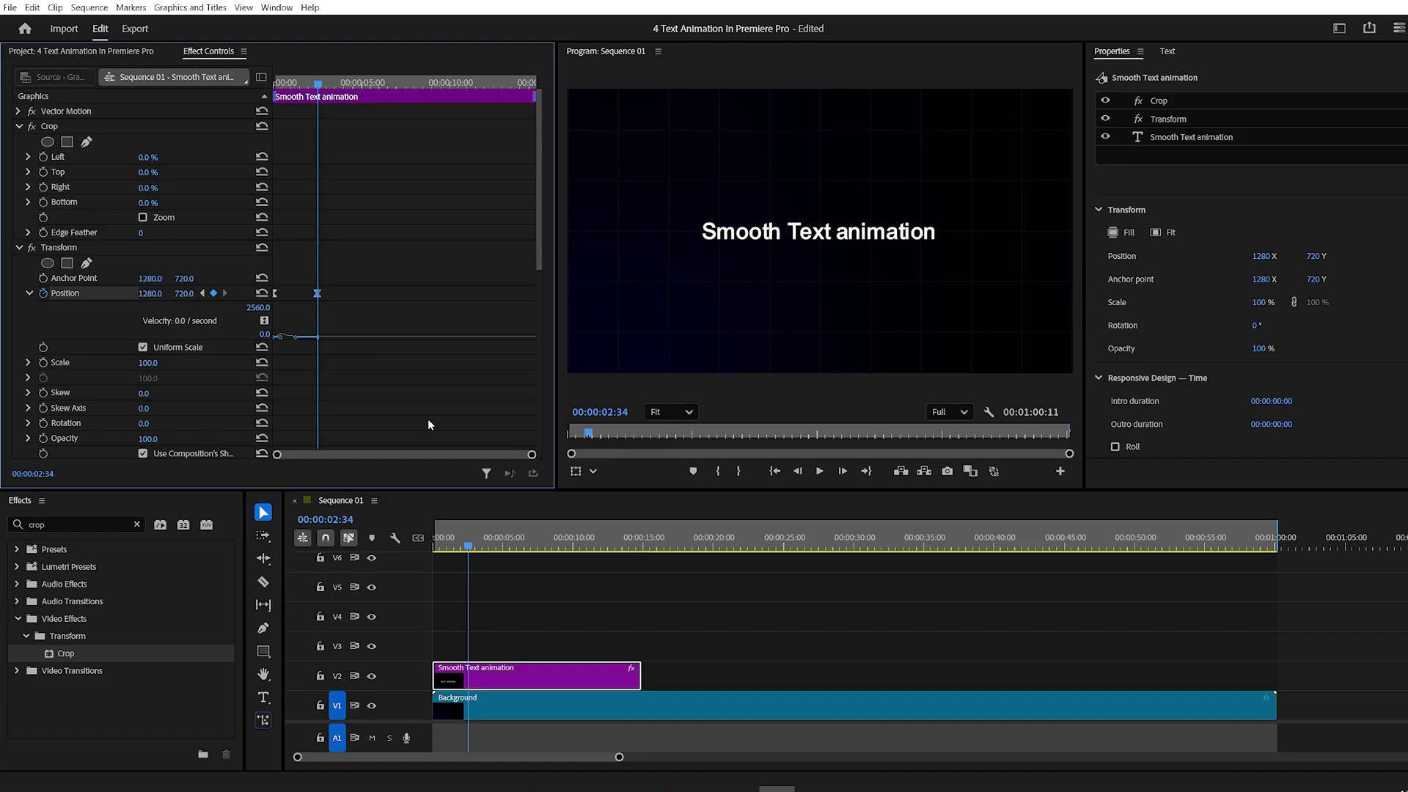
{"action": "scroll", "coordinate": [429, 424], "scroll_direction": "up", "scroll_amount": 3}
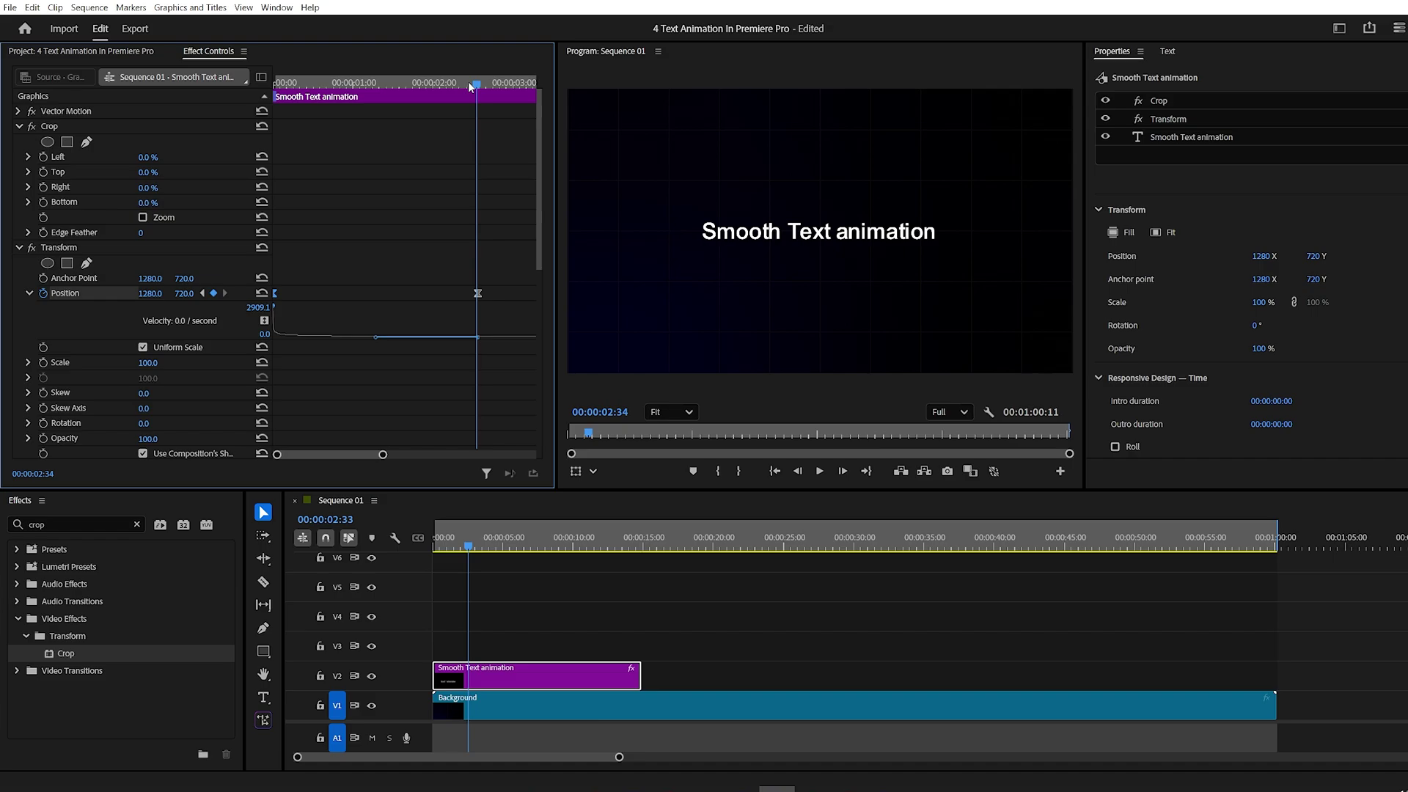
{"action": "left_click_drag", "start_coordinate": [477, 81], "coordinate": [275, 84]}
{"action": "scroll", "coordinate": [328, 178], "scroll_direction": "down", "scroll_amount": 2}
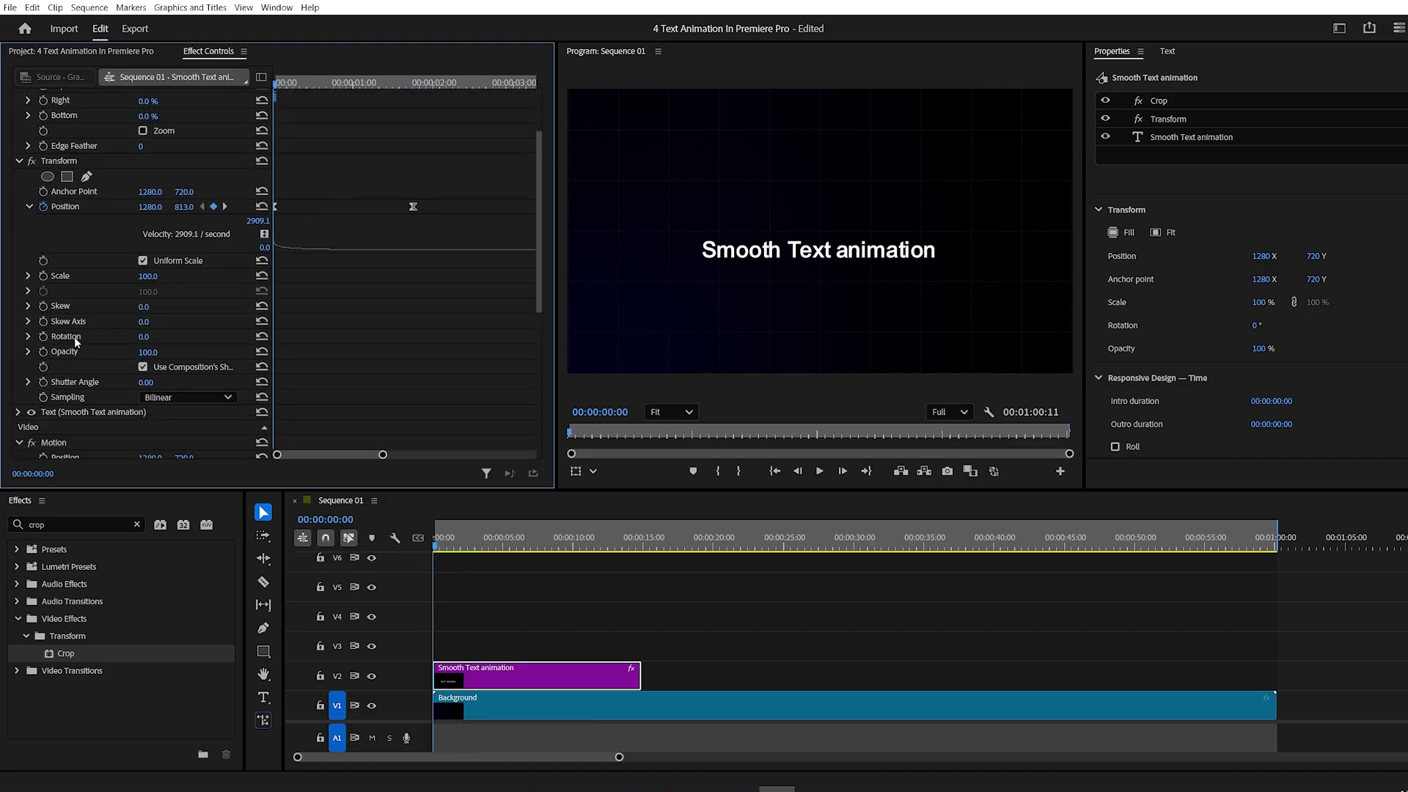
Keyframe the title's opacity from 0 at the start to 100 slightly later
{"action": "left_click", "coordinate": [44, 350]}
{"action": "left_click", "coordinate": [149, 351]}
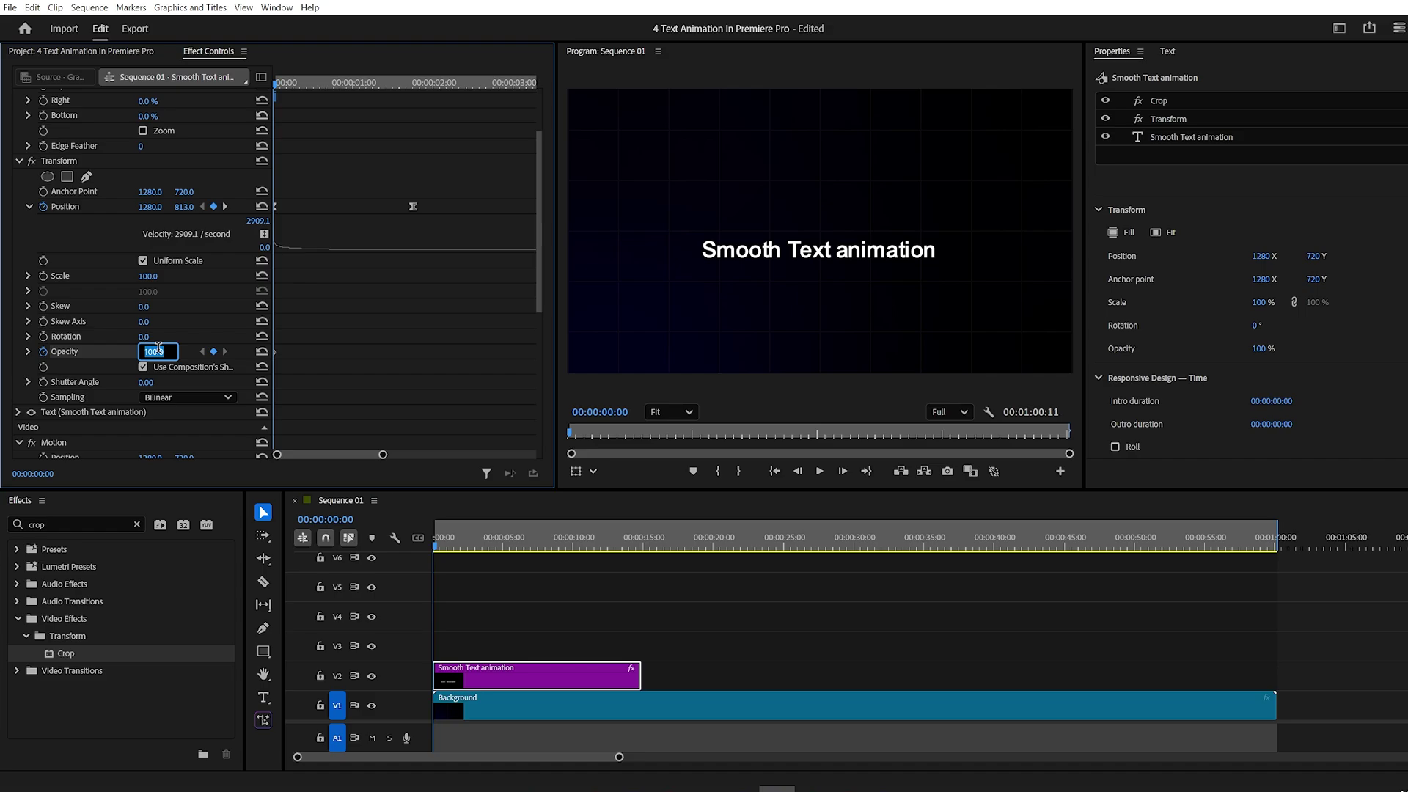
{"action": "type", "text": "0"}
{"action": "key", "text": "Return"}
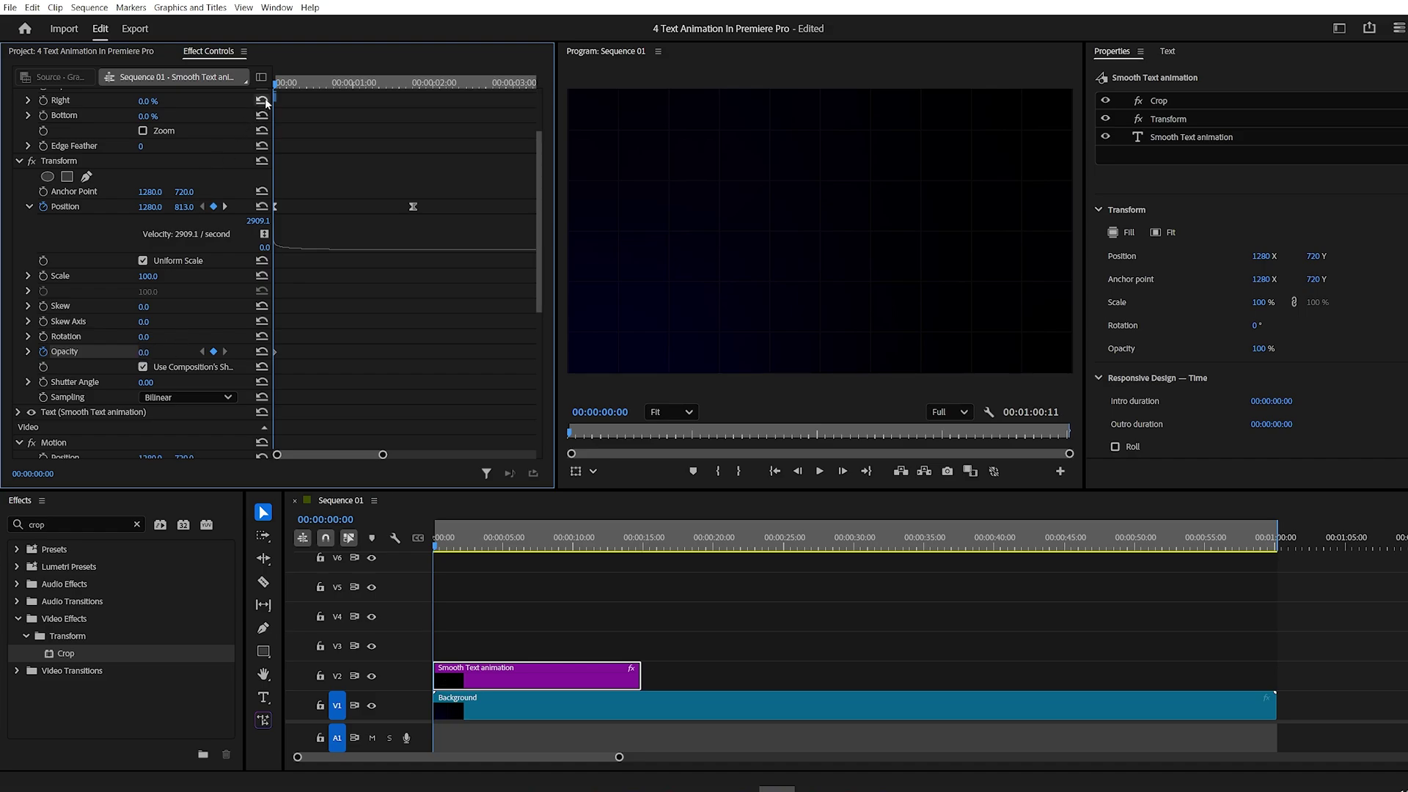
{"action": "mouse_move", "coordinate": [276, 86]}
{"action": "left_mouse_down"}
{"action": "mouse_move", "coordinate": [331, 89]}
{"action": "mouse_move", "coordinate": [337, 103]}
{"action": "left_mouse_up"}
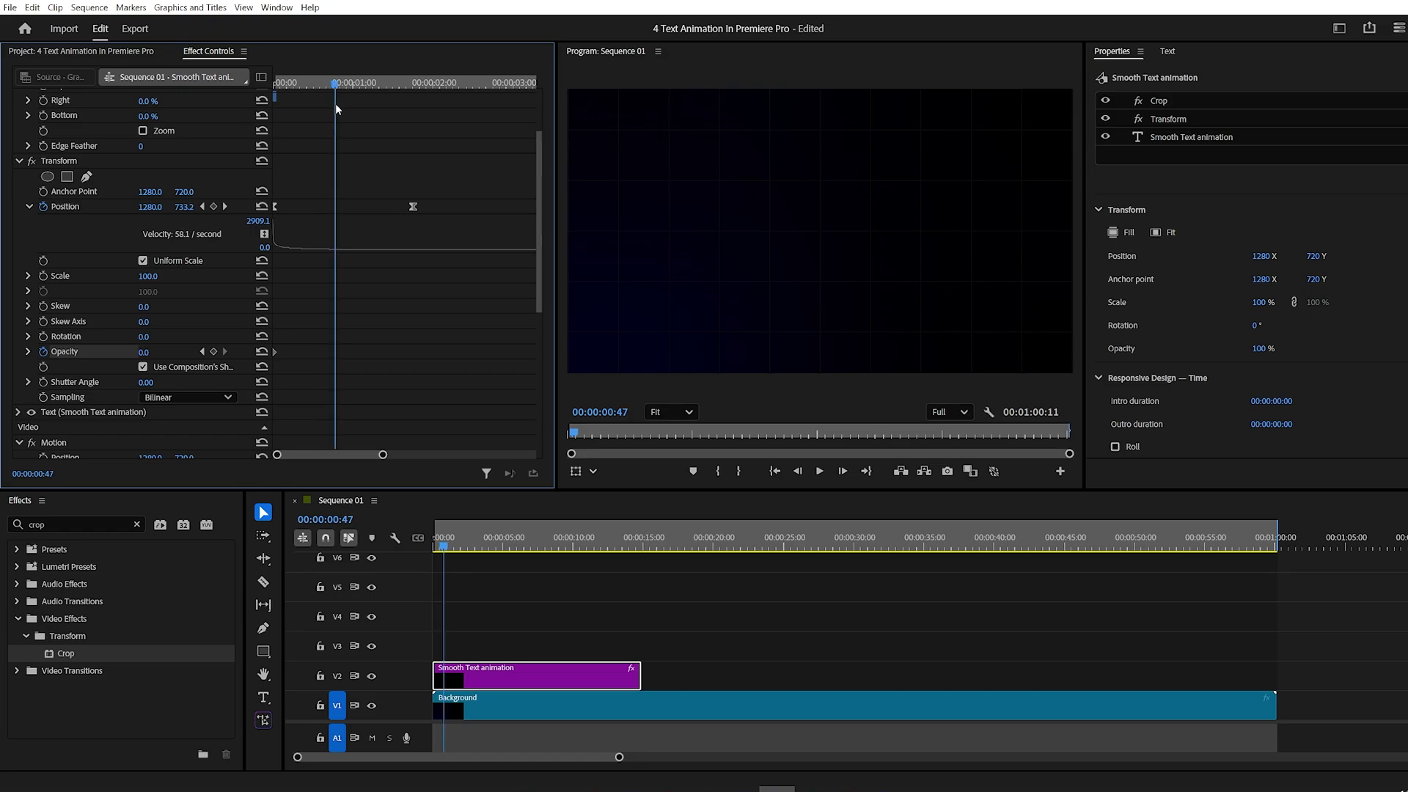
{"action": "left_click", "coordinate": [263, 352]}
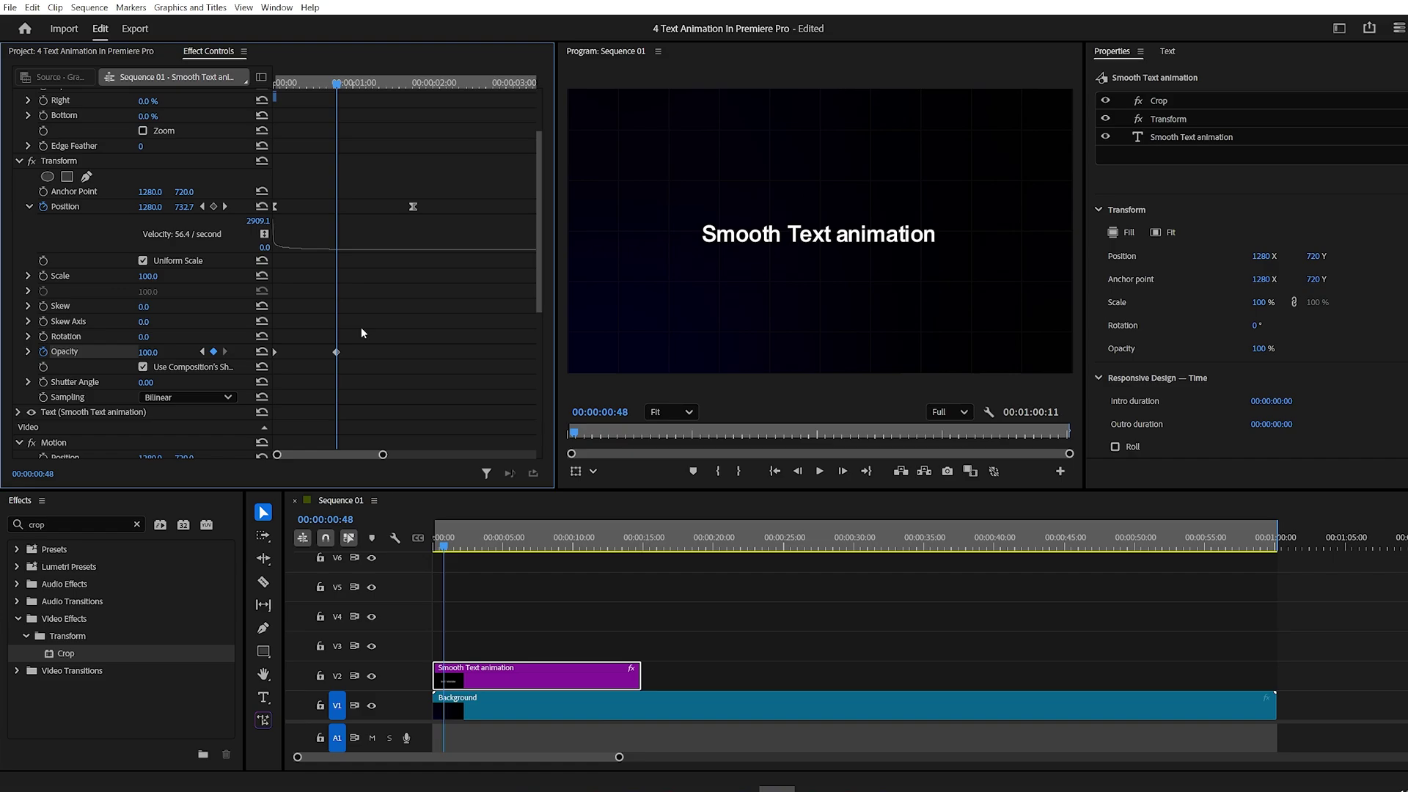
Set the later opacity keyframe to Ease Out and the earlier one to Hold
{"action": "right_click", "coordinate": [337, 349]}
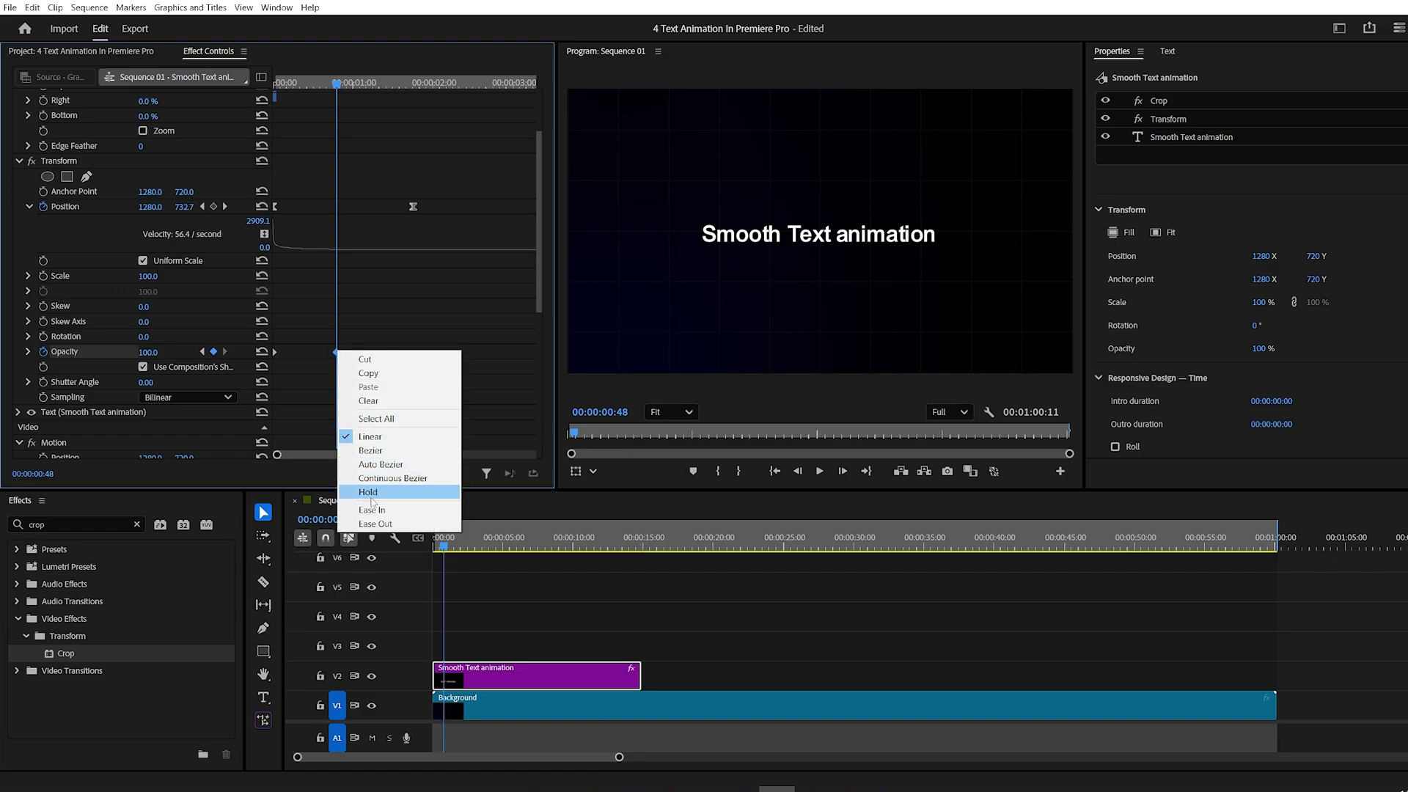
{"action": "left_click", "coordinate": [375, 525]}
{"action": "right_click", "coordinate": [273, 351]}
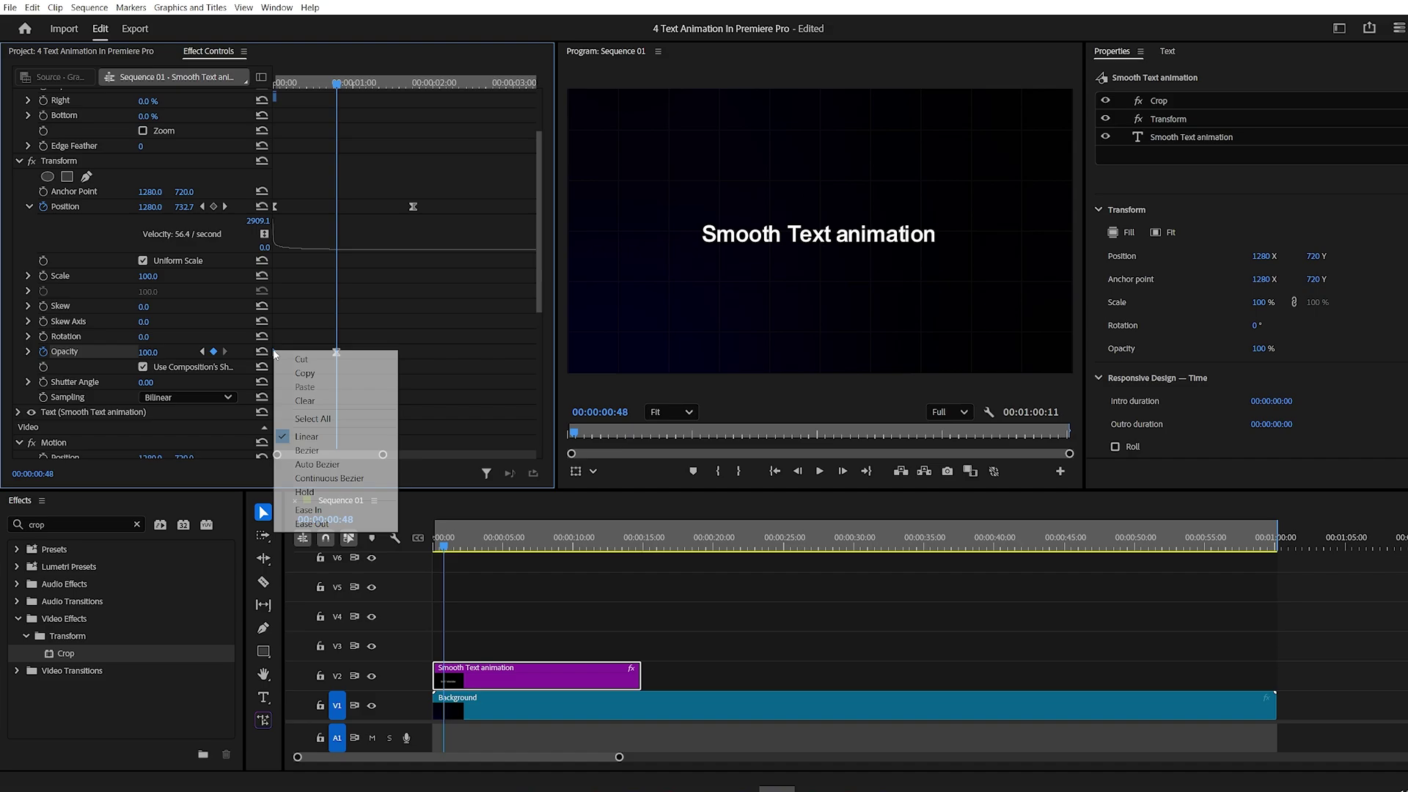
{"action": "left_click", "coordinate": [327, 494]}
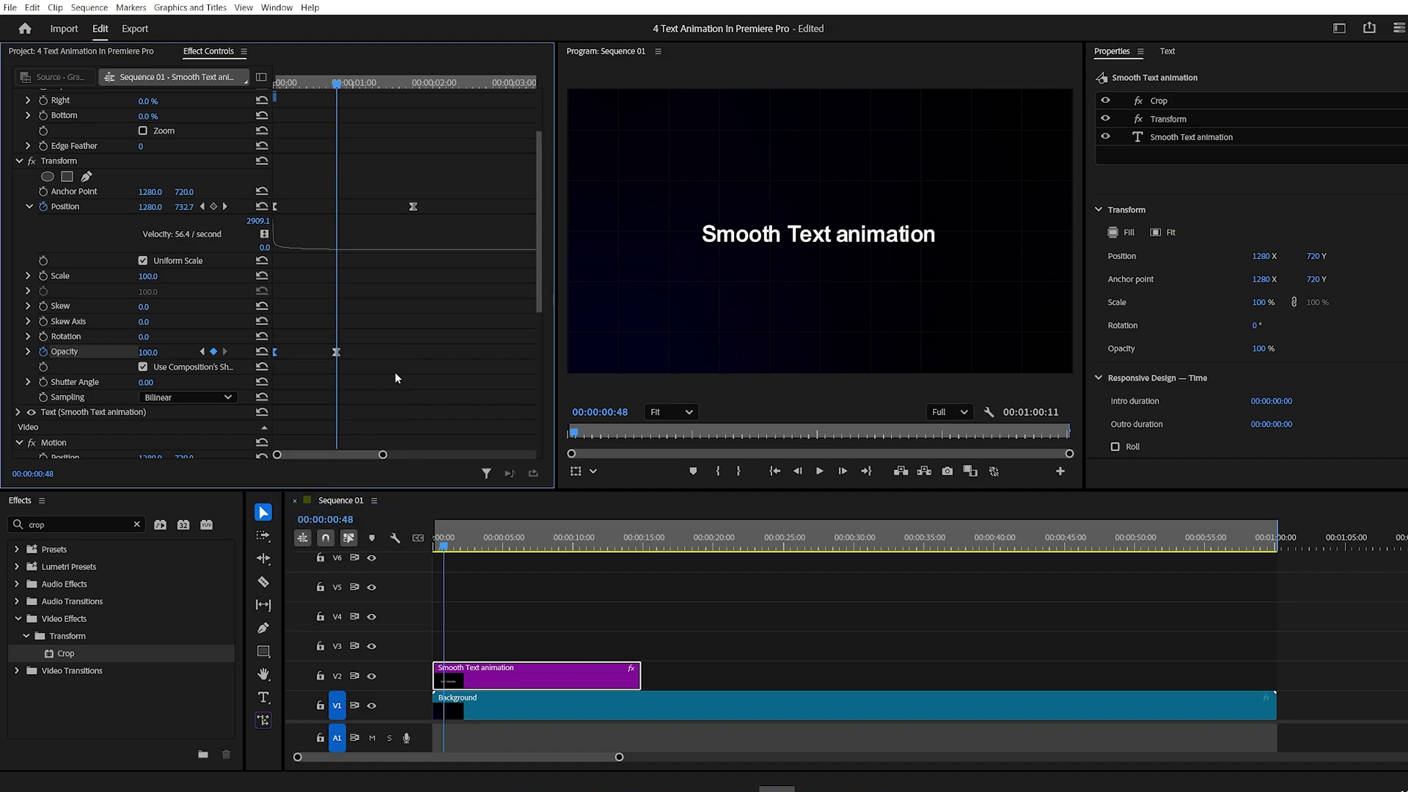
Set the Transform shutter angle to 360° and play the animation from the start
{"action": "left_click", "coordinate": [151, 382]}
{"action": "type", "text": "360"}
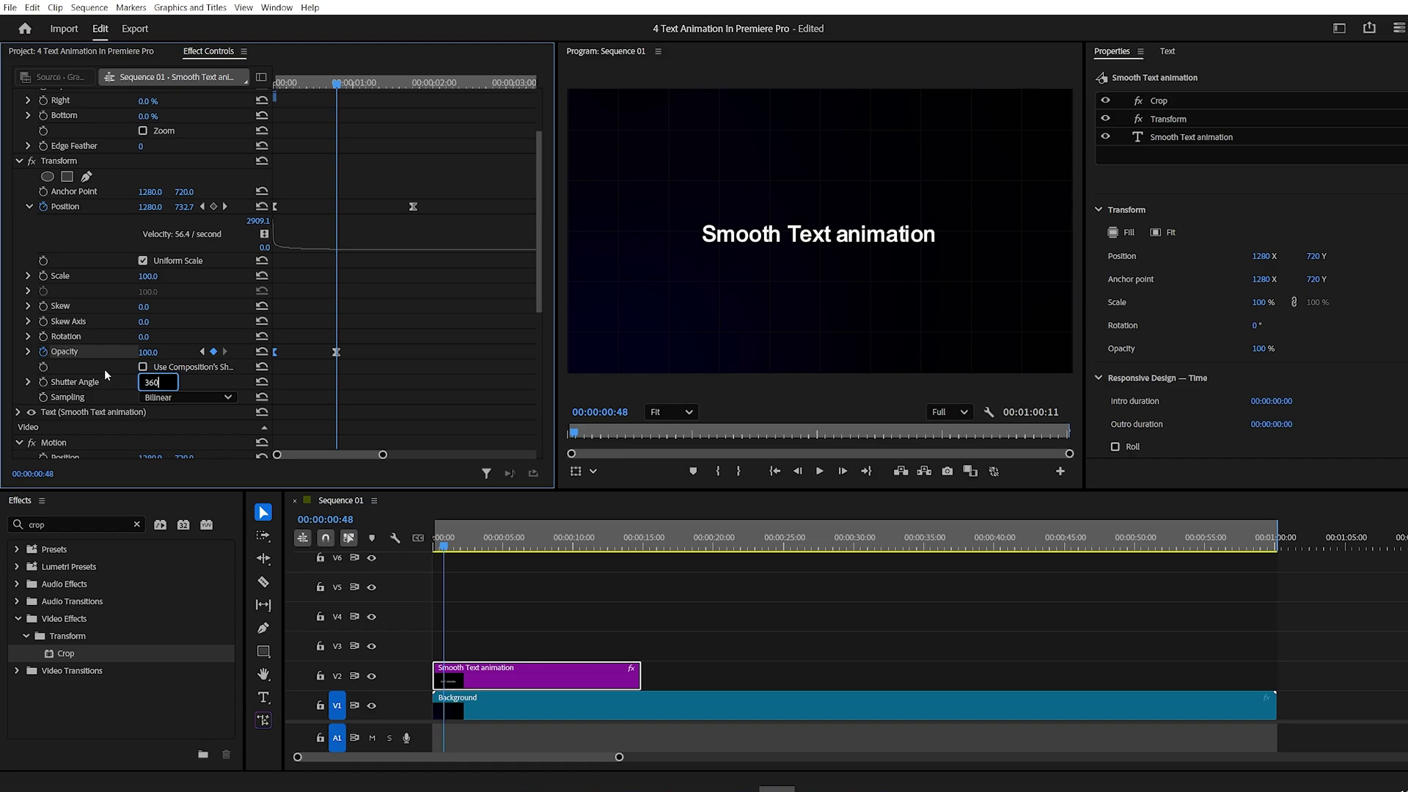
{"action": "key", "text": "Return"}
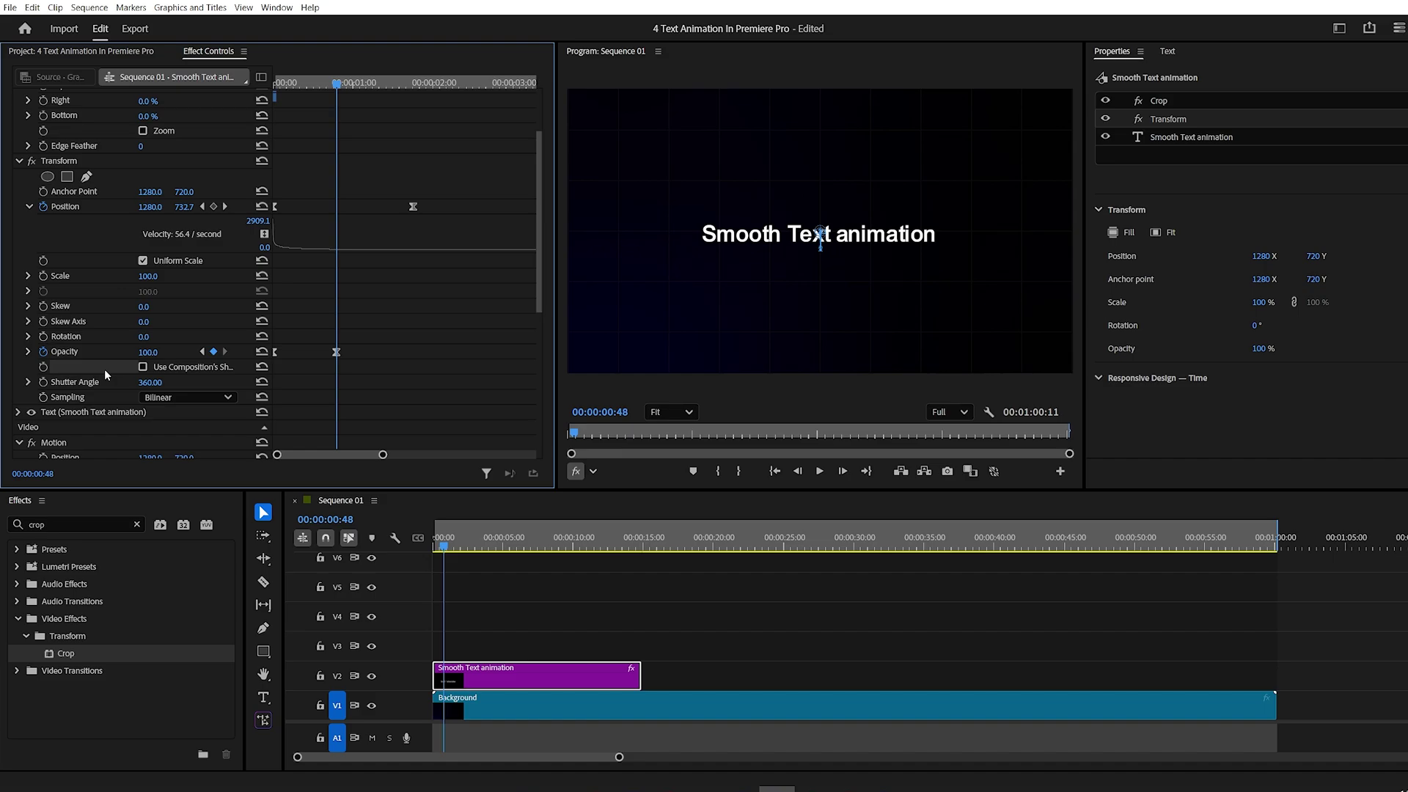
{"action": "left_click", "coordinate": [445, 544]}
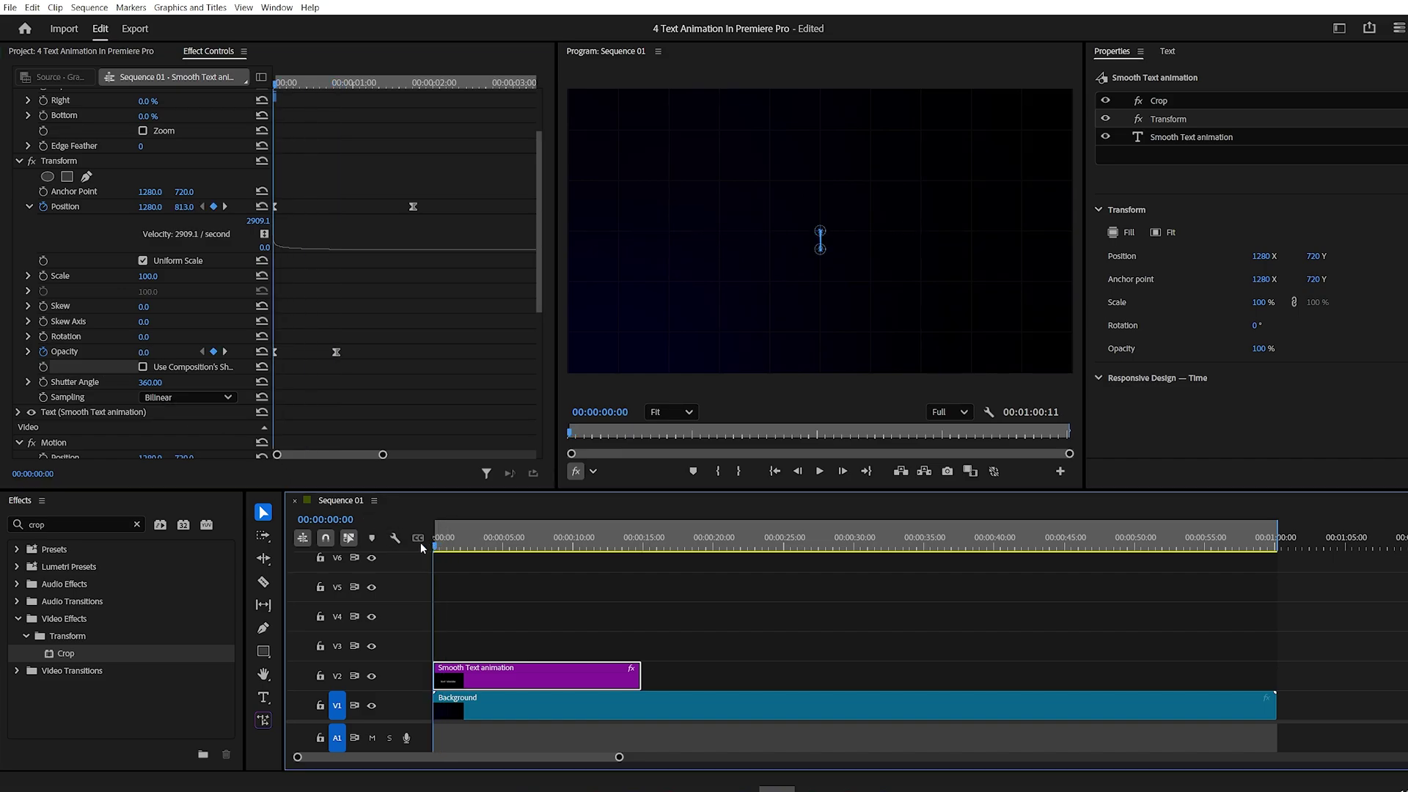
{"action": "left_click", "coordinate": [493, 600]}
{"action": "key", "text": "space"}
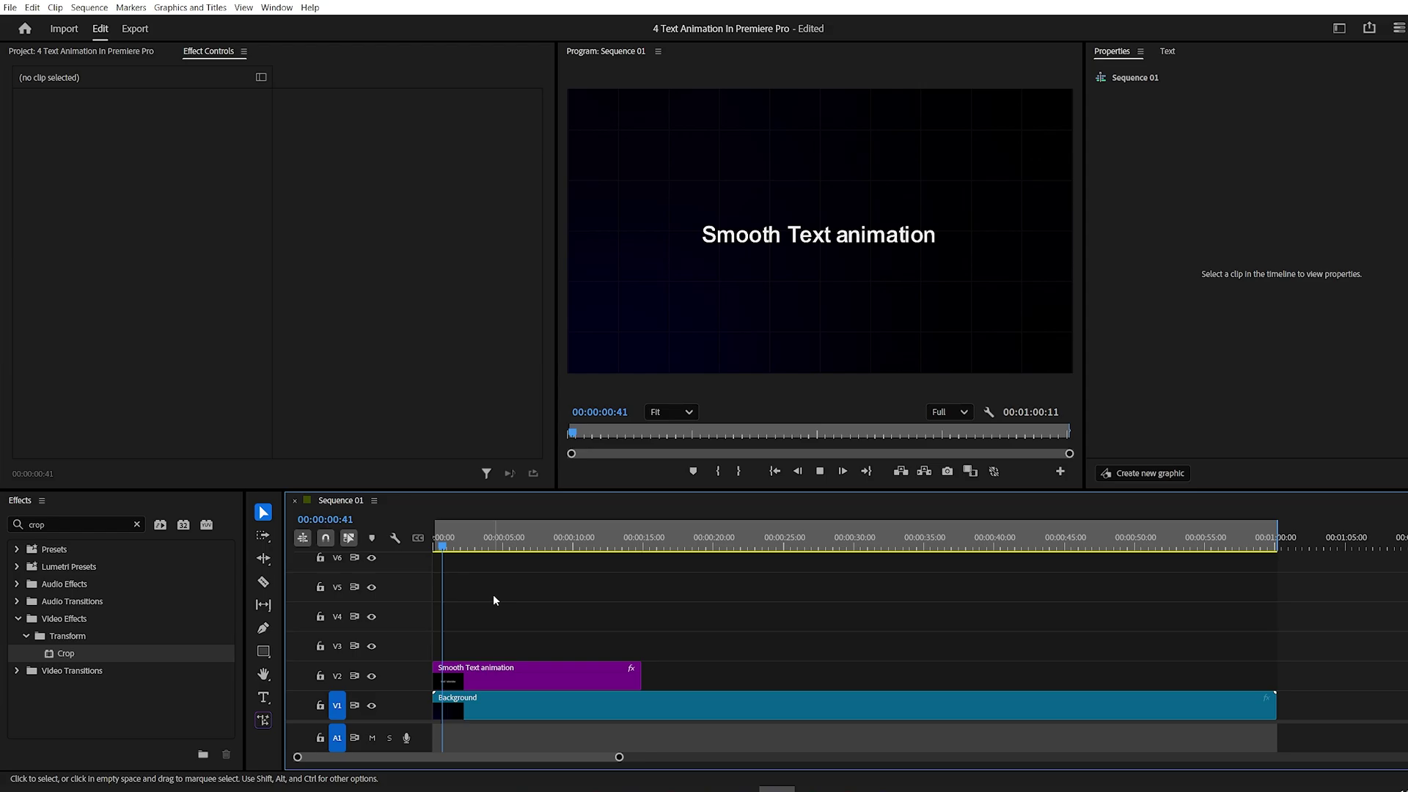
Alt-drag a copy of the V2 text clip onto V3 and play to check it
{"action": "left_click", "coordinate": [444, 545]}
{"action": "left_click", "coordinate": [504, 674]}
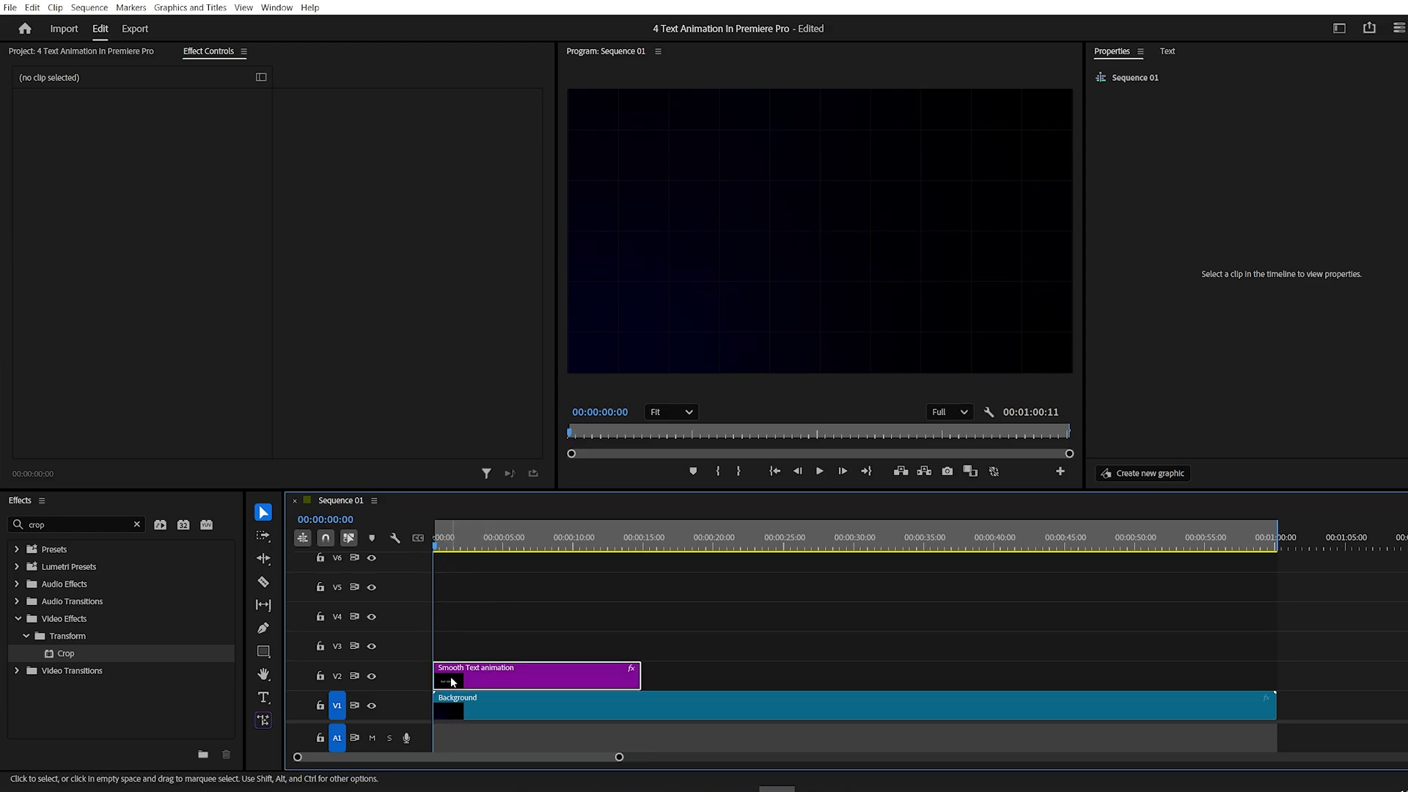
{"action": "left_click_drag", "start_coordinate": [503, 673], "coordinate": [504, 622], "text": "alt"}
{"action": "key", "text": "space"}
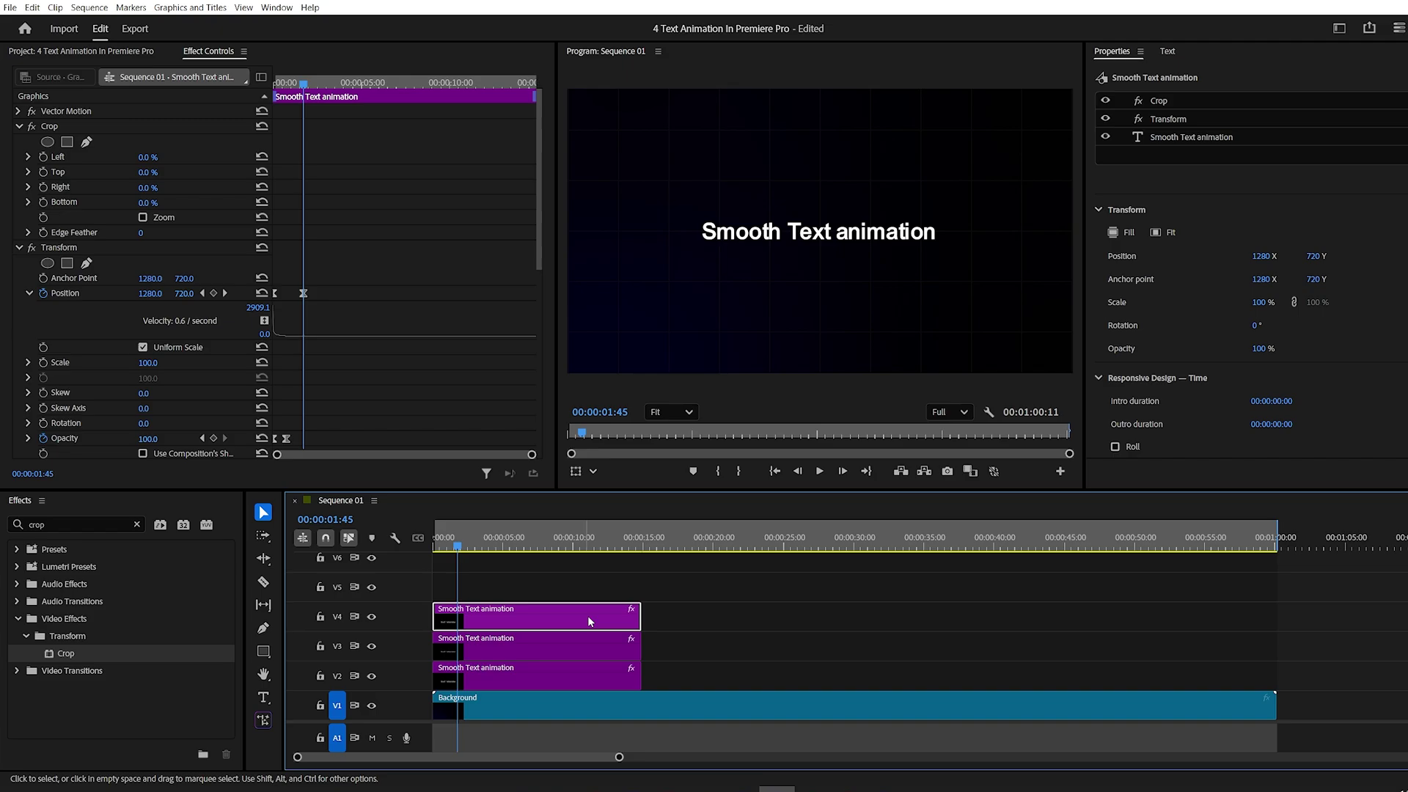
Stagger the upper text copies so each starts later than the one below
{"action": "mouse_move", "coordinate": [677, 594]}
{"action": "left_mouse_down"}
{"action": "mouse_move", "coordinate": [517, 679]}
{"action": "mouse_move", "coordinate": [553, 652]}
{"action": "left_mouse_up"}
{"action": "left_click", "coordinate": [699, 593]}
{"action": "left_click", "coordinate": [531, 651]}
{"action": "left_click", "coordinate": [757, 589]}
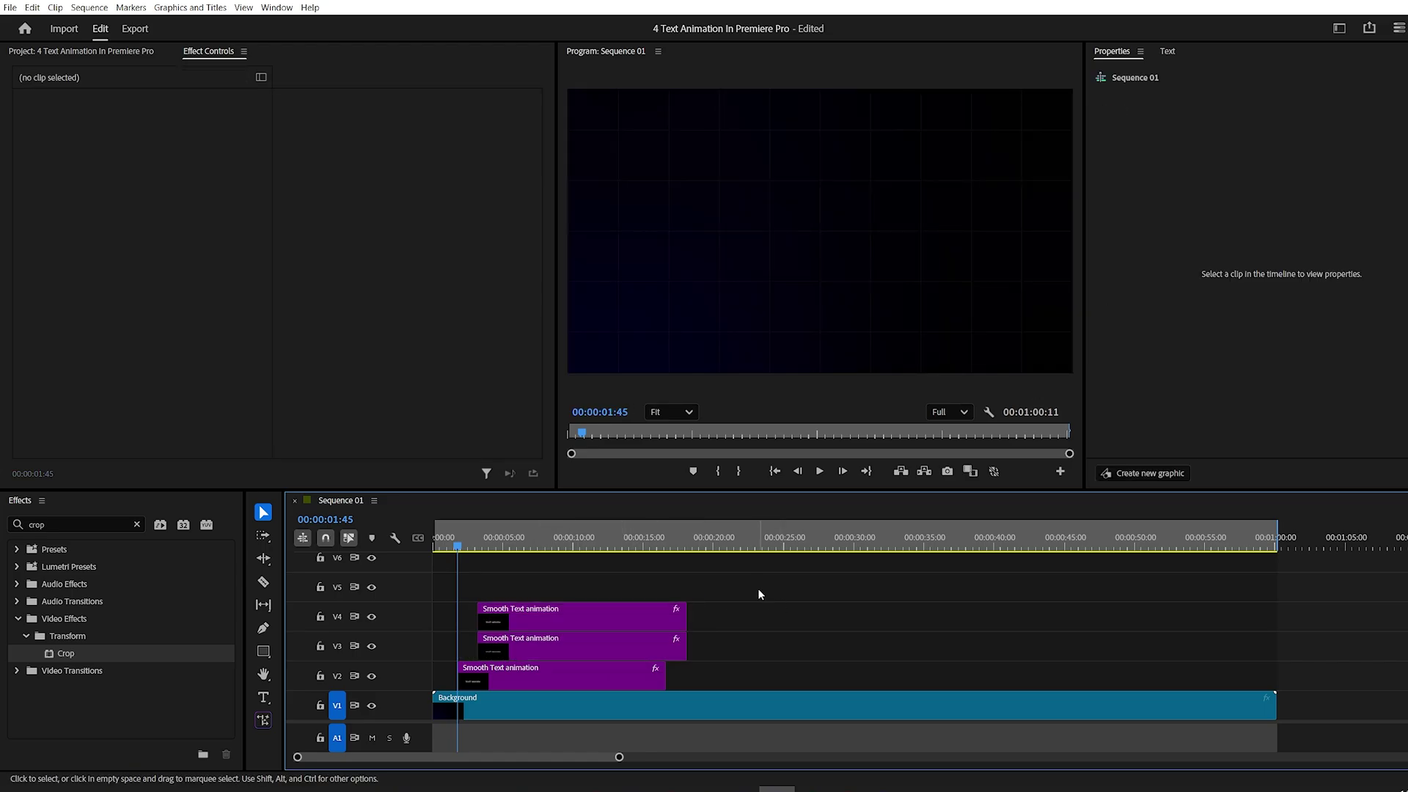
{"action": "left_click_drag", "start_coordinate": [754, 588], "coordinate": [617, 616]}
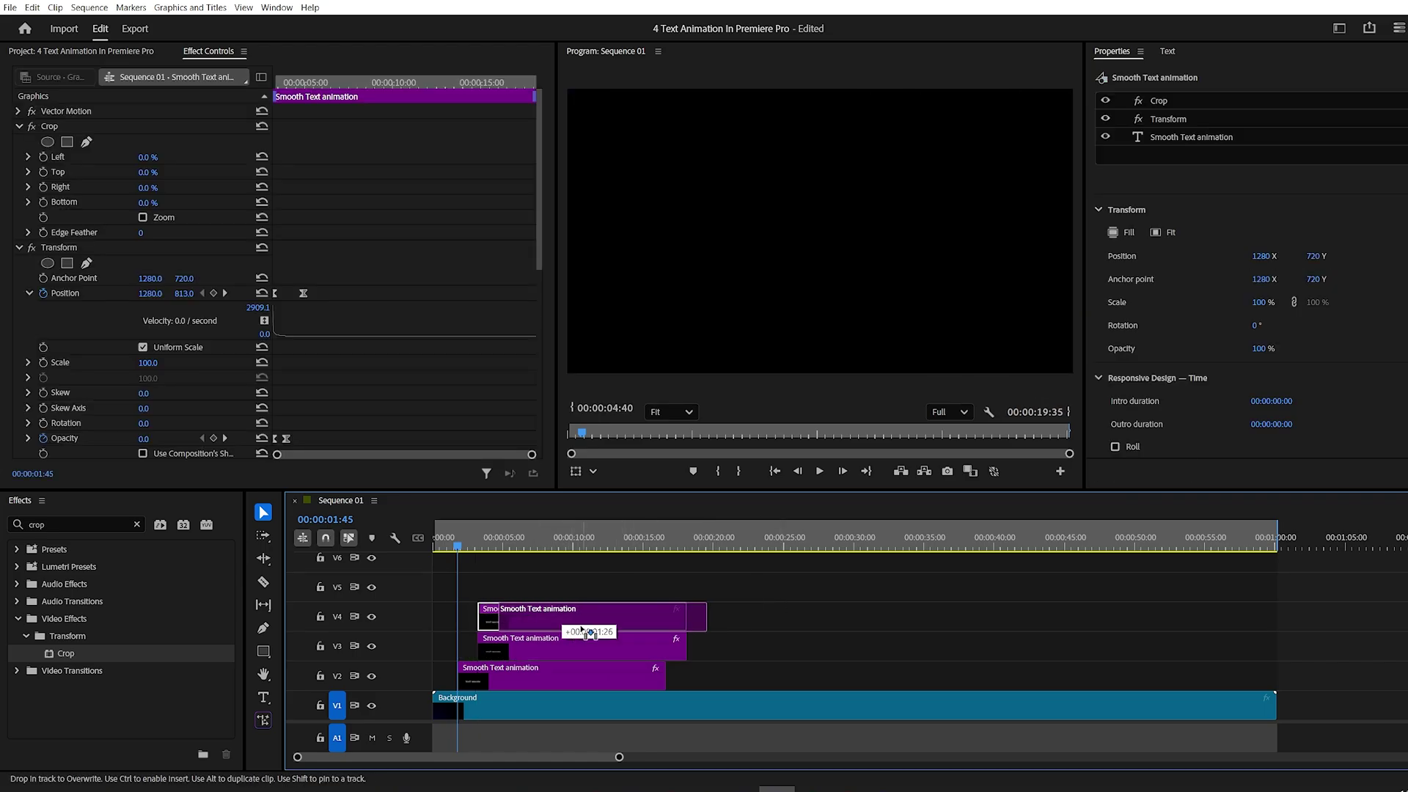
{"action": "left_click", "coordinate": [578, 579]}
{"action": "left_click", "coordinate": [502, 677]}
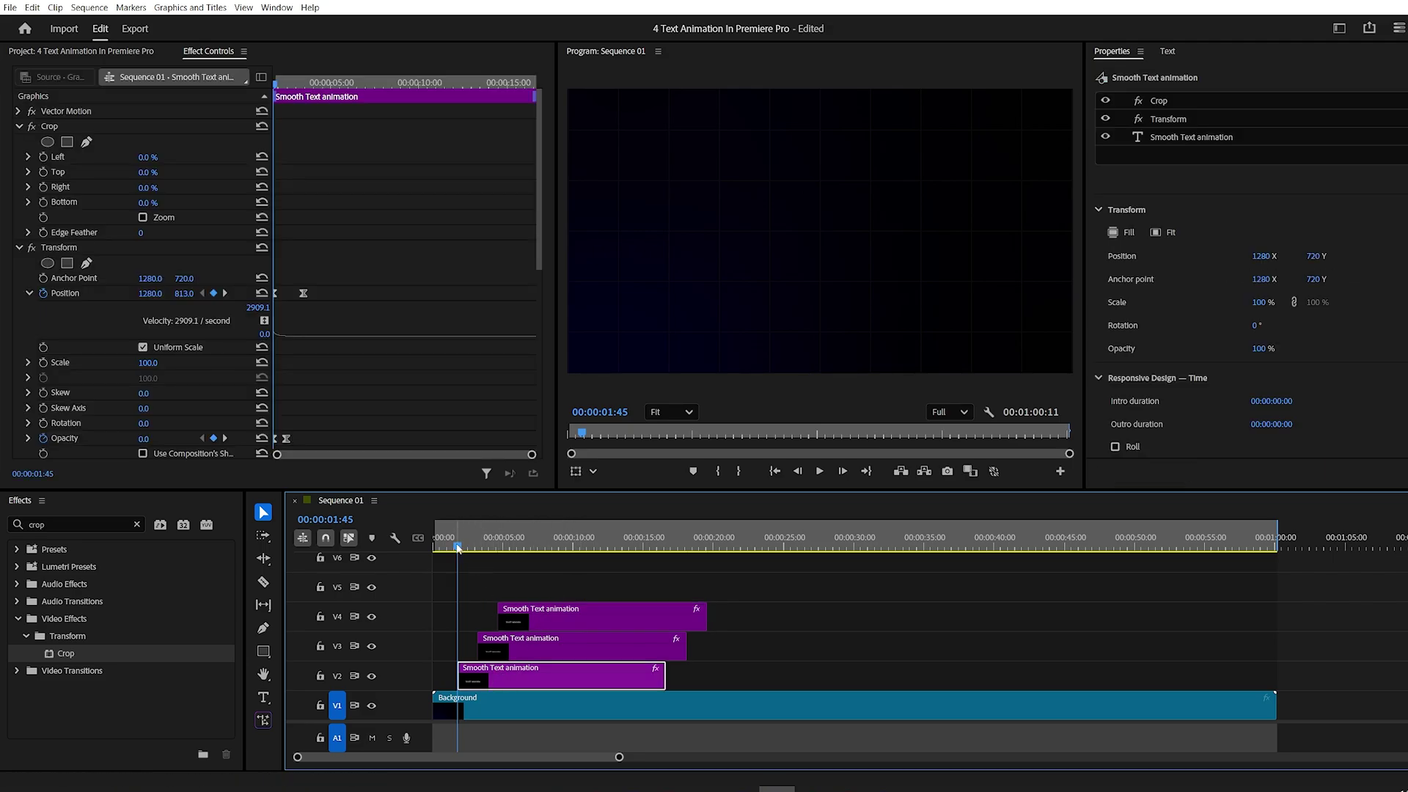
Crop the bottom text copy so only the word 'Smooth' shows
{"action": "left_click_drag", "start_coordinate": [457, 550], "coordinate": [473, 550]}
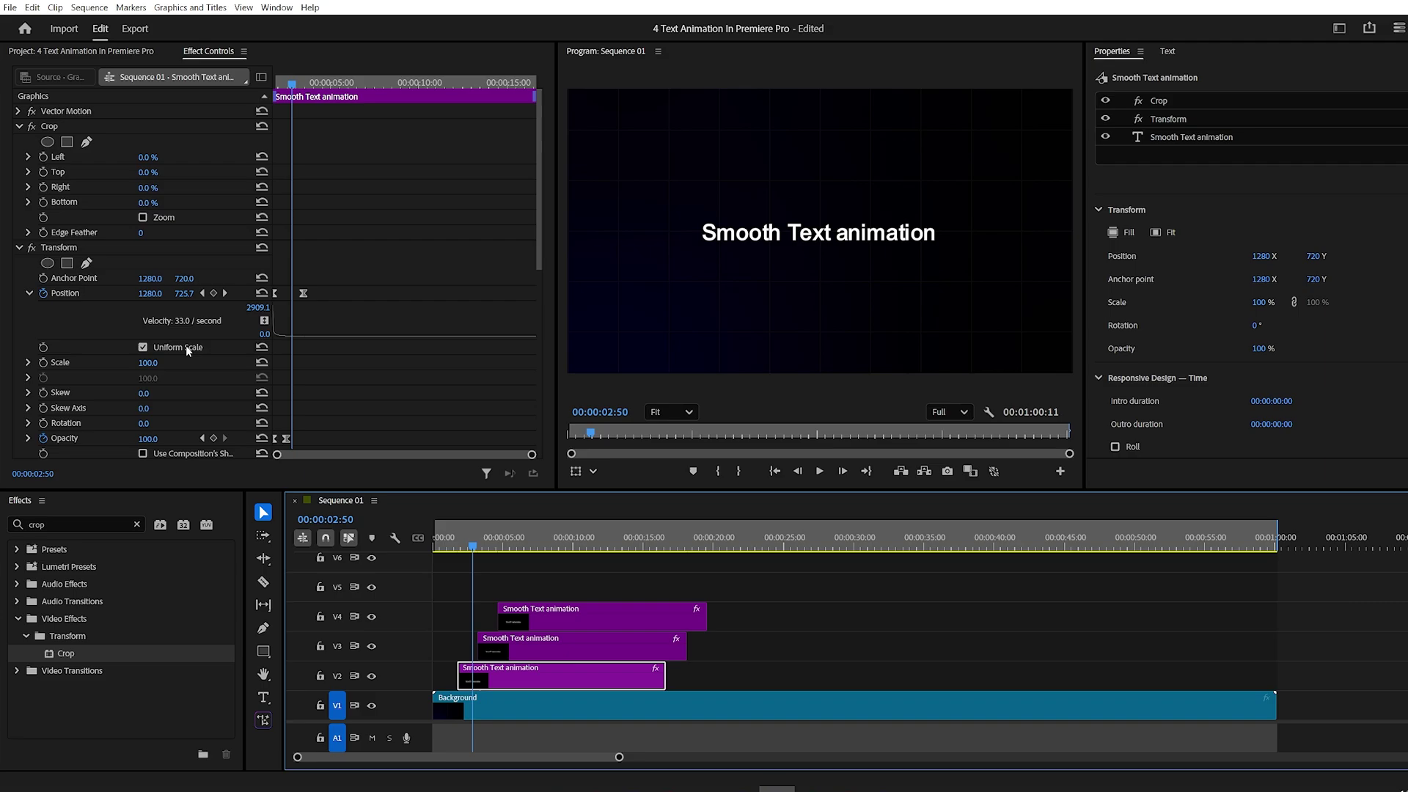
{"action": "left_click", "coordinate": [51, 127]}
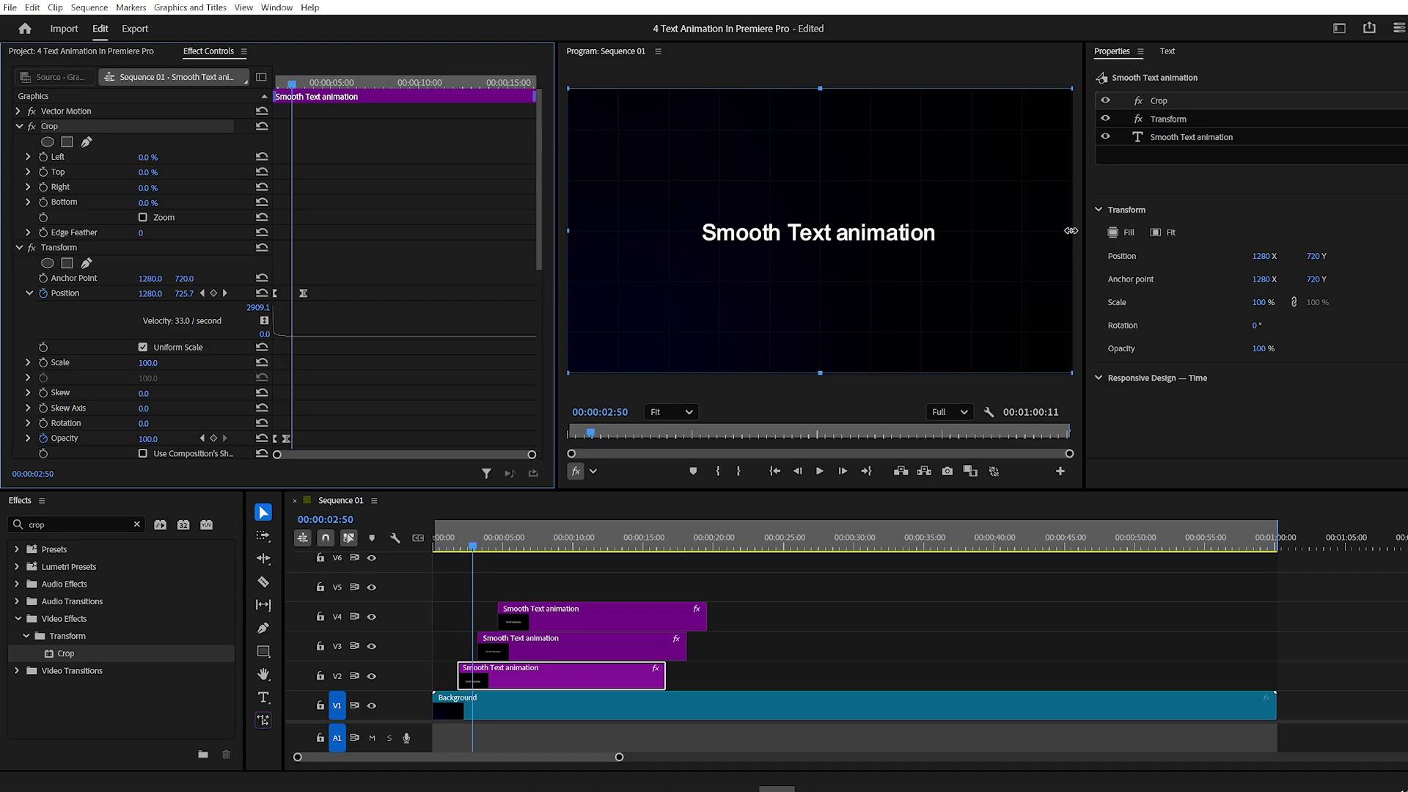
{"action": "left_click_drag", "start_coordinate": [1071, 231], "coordinate": [784, 248]}
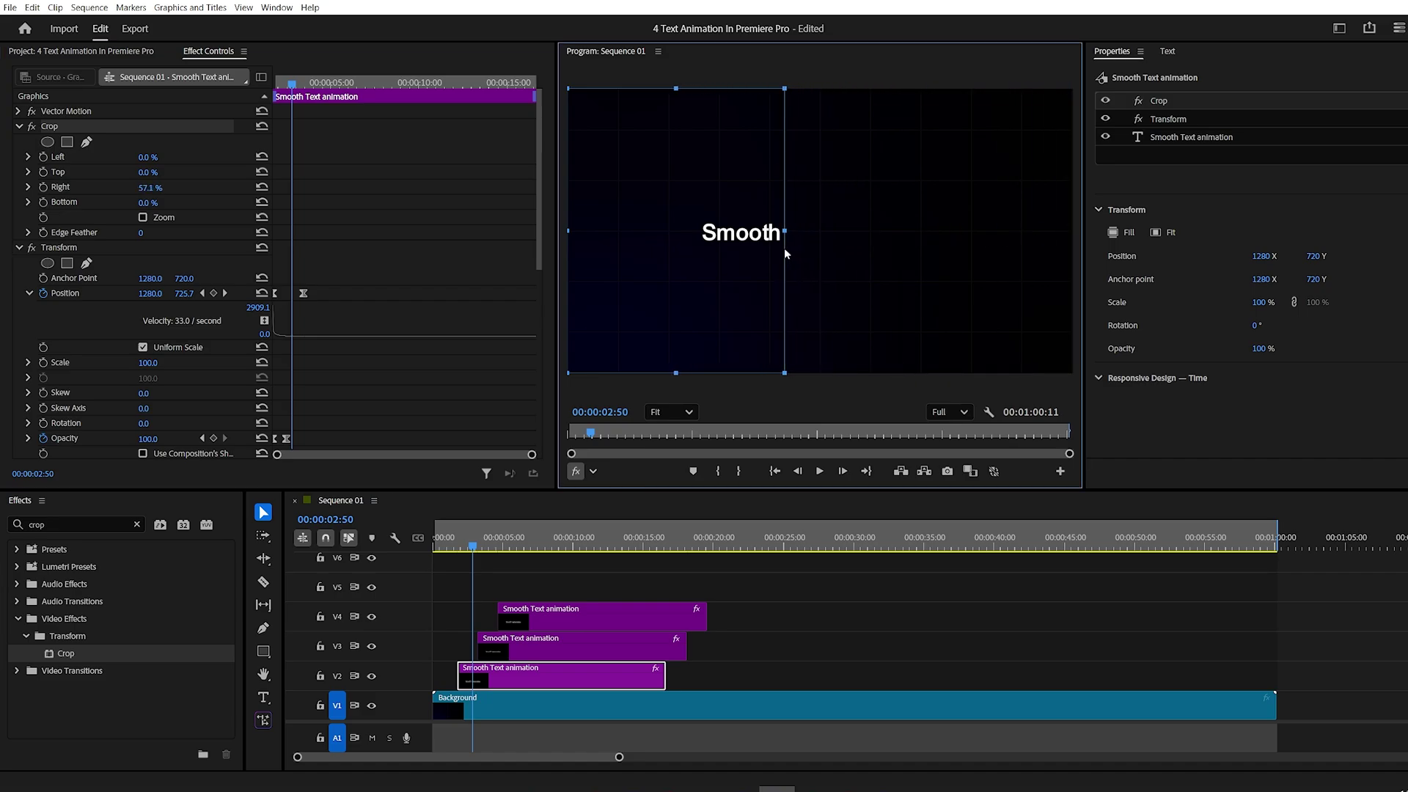
Crop the middle copy to the word 'Text' and select the top copy's Crop
{"action": "left_click_drag", "start_coordinate": [473, 551], "coordinate": [497, 550]}
{"action": "left_click", "coordinate": [581, 645]}
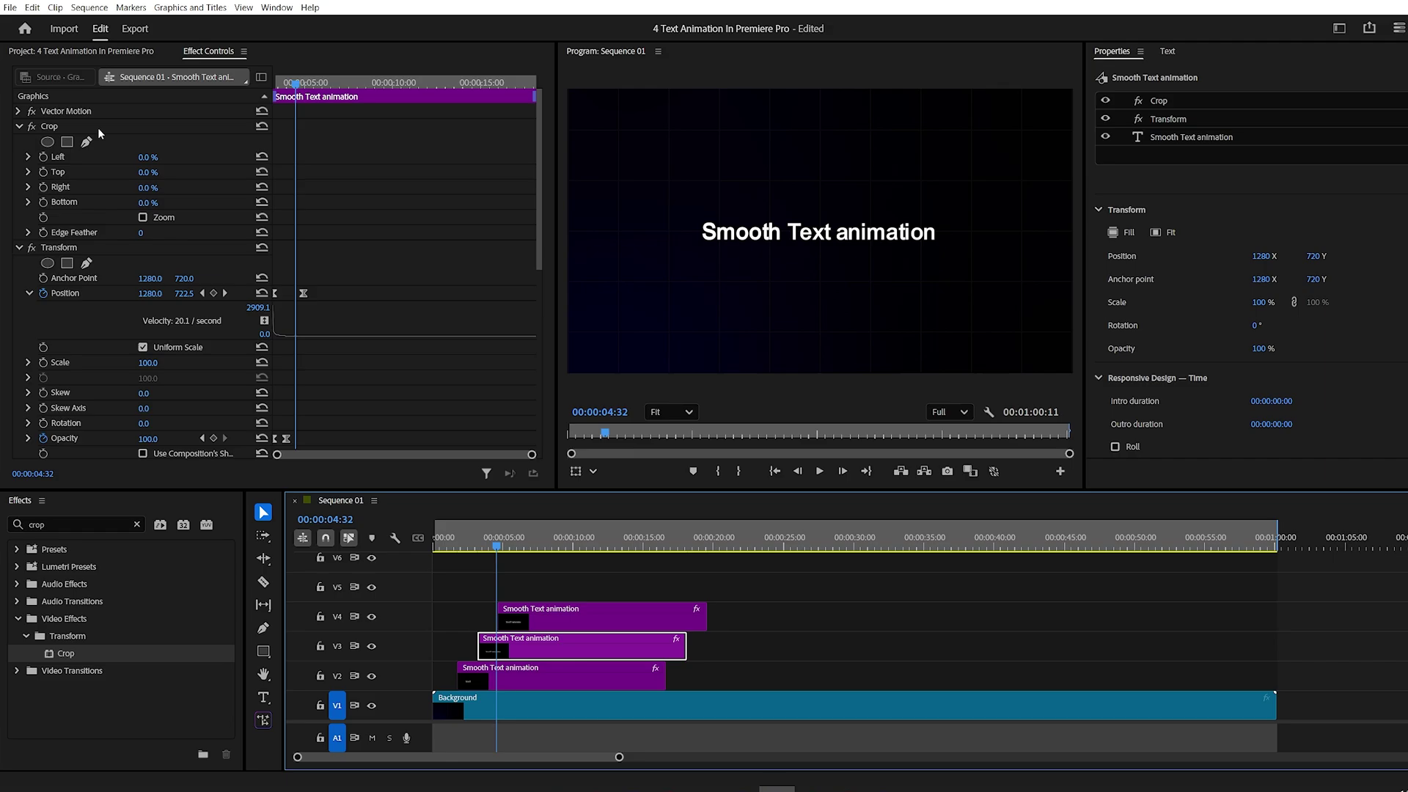
{"action": "left_click", "coordinate": [51, 127]}
{"action": "left_click_drag", "start_coordinate": [1072, 231], "coordinate": [832, 237]}
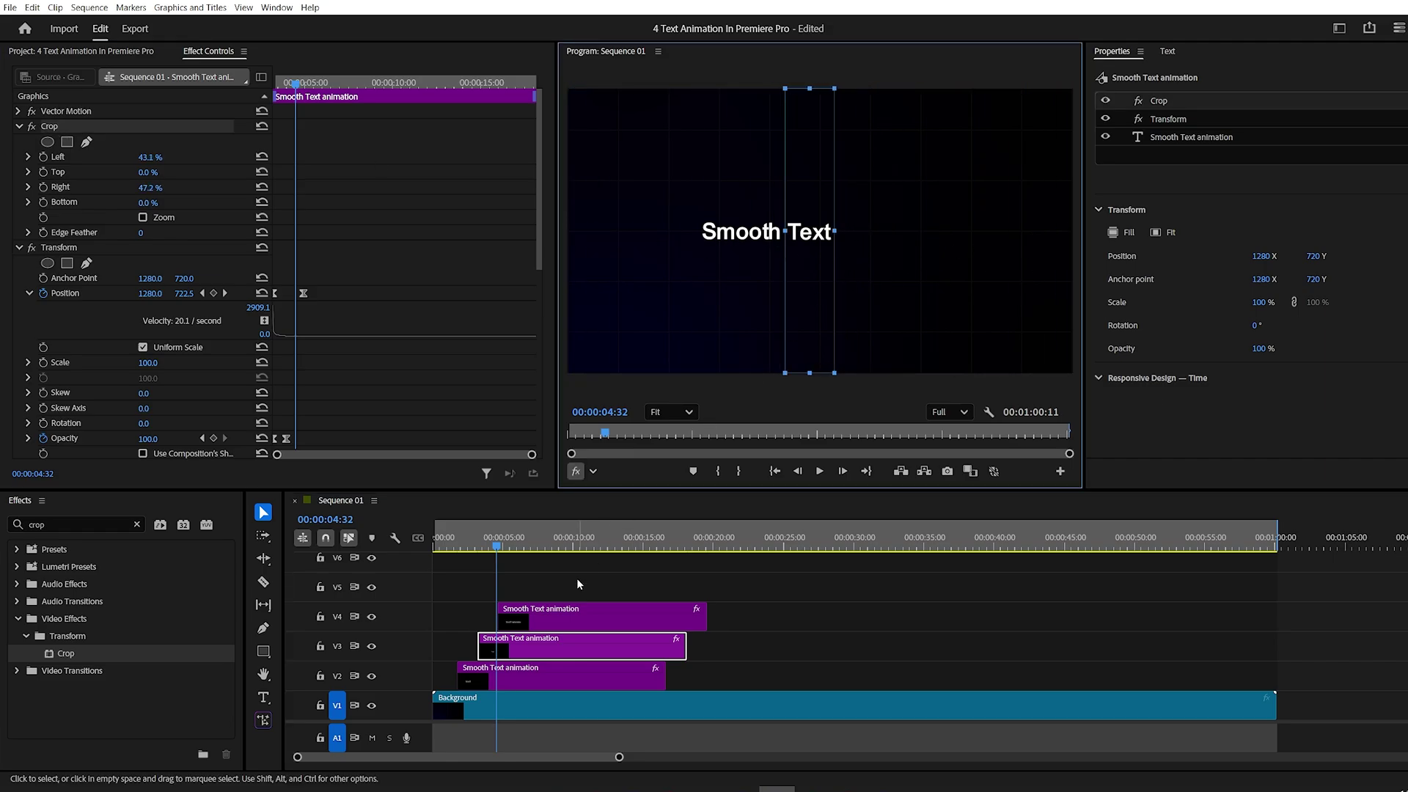
{"action": "left_click", "coordinate": [531, 541]}
{"action": "left_click", "coordinate": [602, 616]}
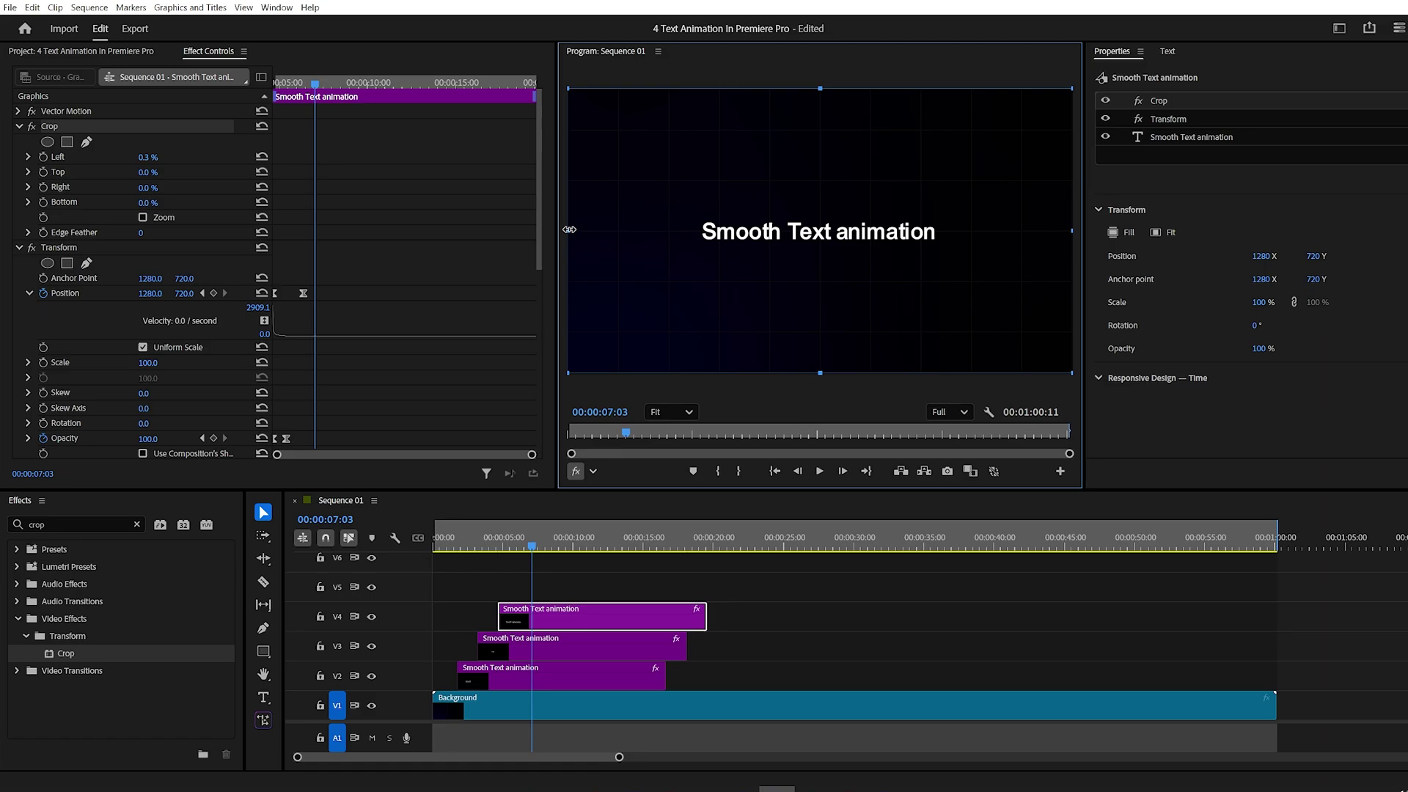
{"action": "left_click", "coordinate": [535, 553]}
Save the project and preview the word-by-word animation from the sequence start
{"action": "key", "text": "ctrl+z"}
{"action": "key", "text": "ctrl+s"}
{"action": "key", "text": "Home"}
{"action": "key", "text": "space"}
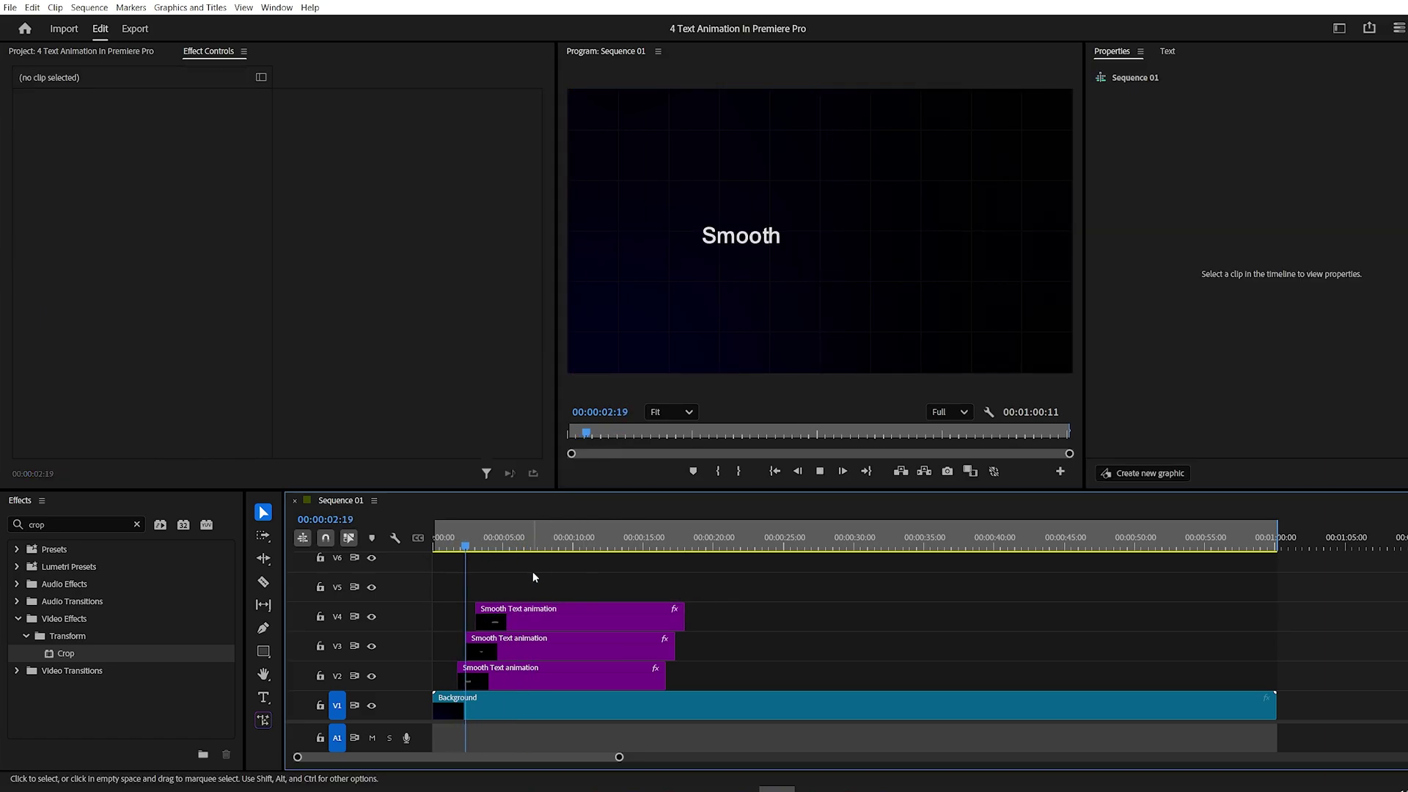
{"action": "key", "text": "space"}
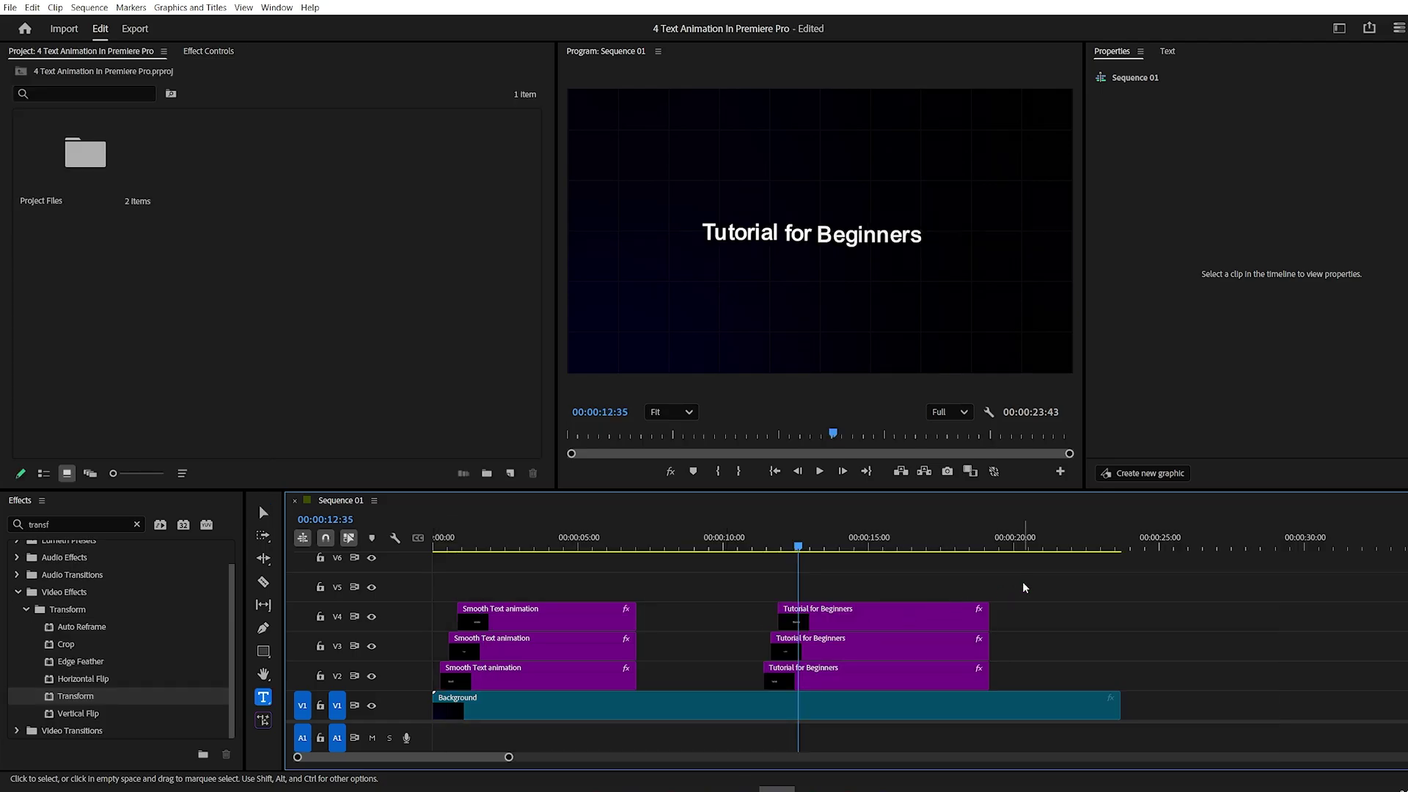
Nest the three 'Tutorial for Beginners' clips into one nested sequence
{"action": "left_click_drag", "start_coordinate": [1023, 581], "coordinate": [815, 679]}
{"action": "right_click", "coordinate": [815, 679]}
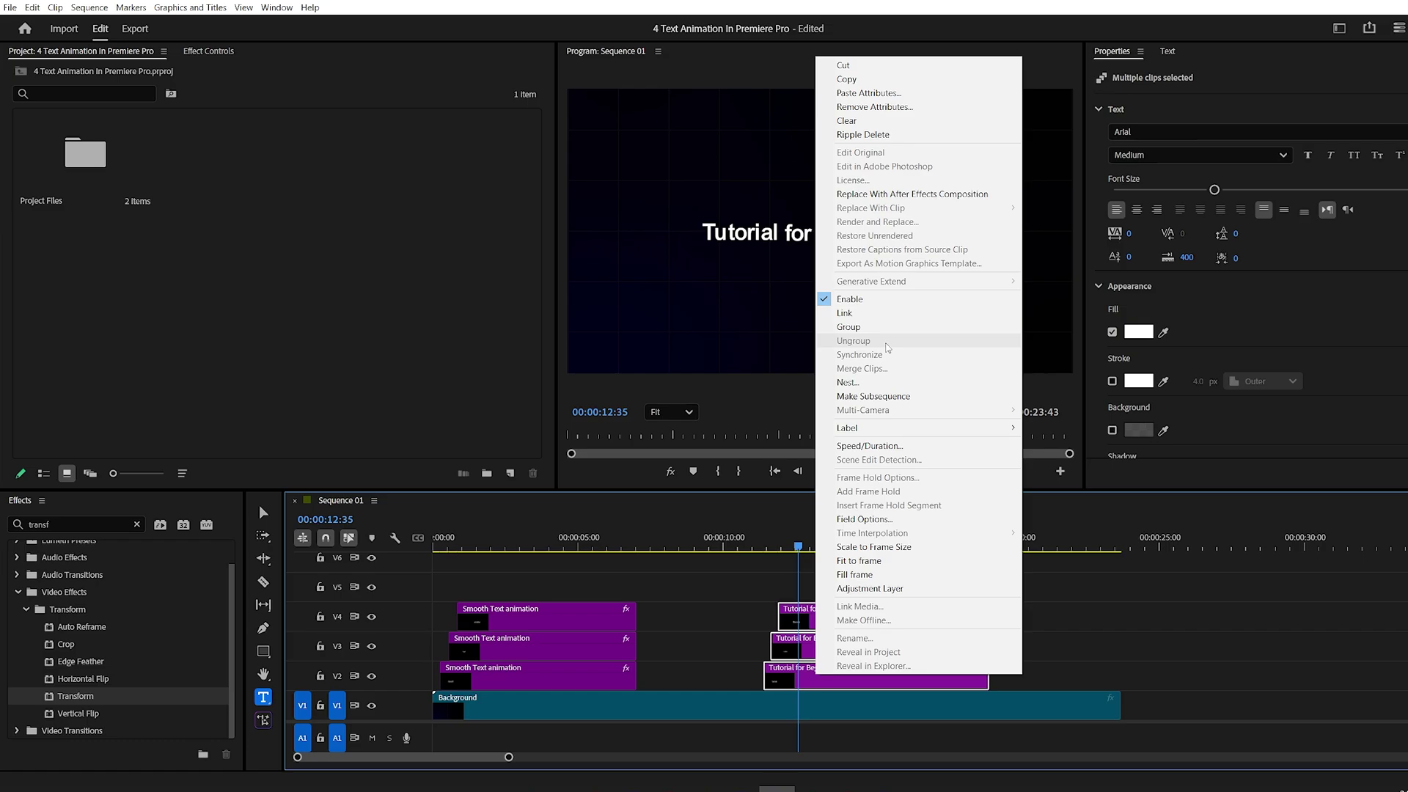
{"action": "left_click", "coordinate": [847, 379]}
{"action": "left_click", "coordinate": [766, 409]}
Nest the three 'Smooth Text animation' clips into a second nested sequence
{"action": "left_click_drag", "start_coordinate": [685, 579], "coordinate": [440, 688]}
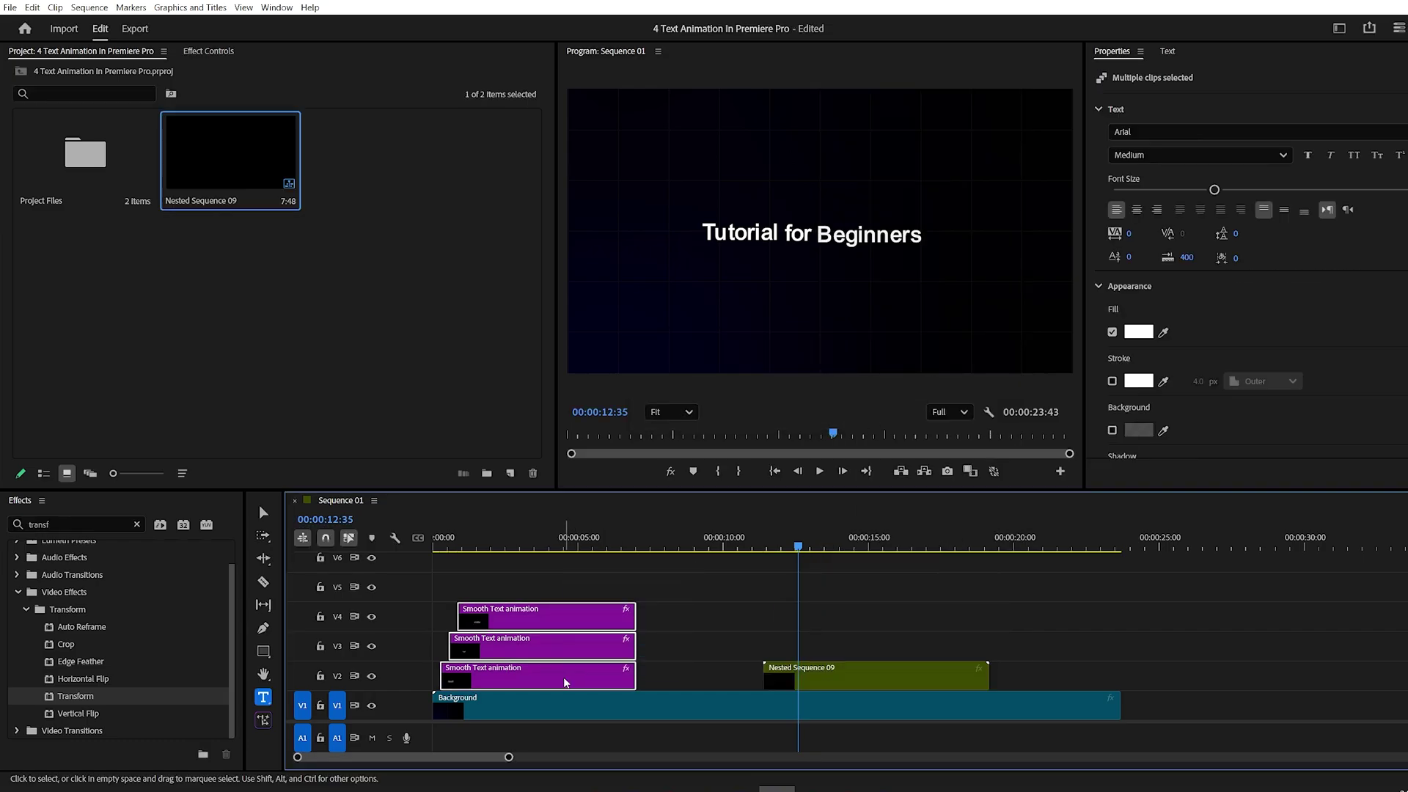
{"action": "right_click", "coordinate": [564, 671]}
{"action": "left_click", "coordinate": [616, 399]}
{"action": "key", "text": "Return"}
{"action": "left_click", "coordinate": [77, 524]}
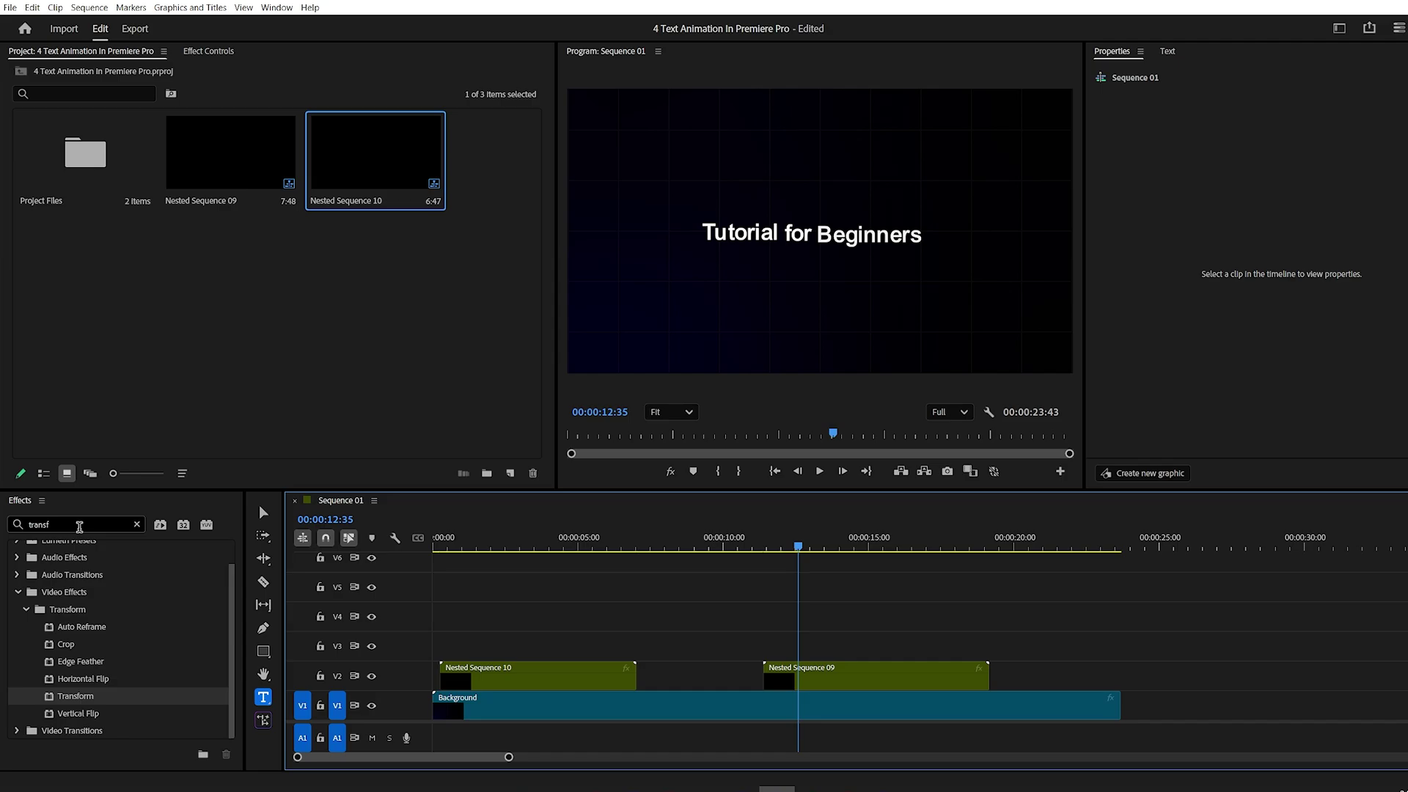
Add starting Position and Opacity keyframes to Nested Sequence 10's Transform at 2:32
{"action": "left_click", "coordinate": [471, 541]}
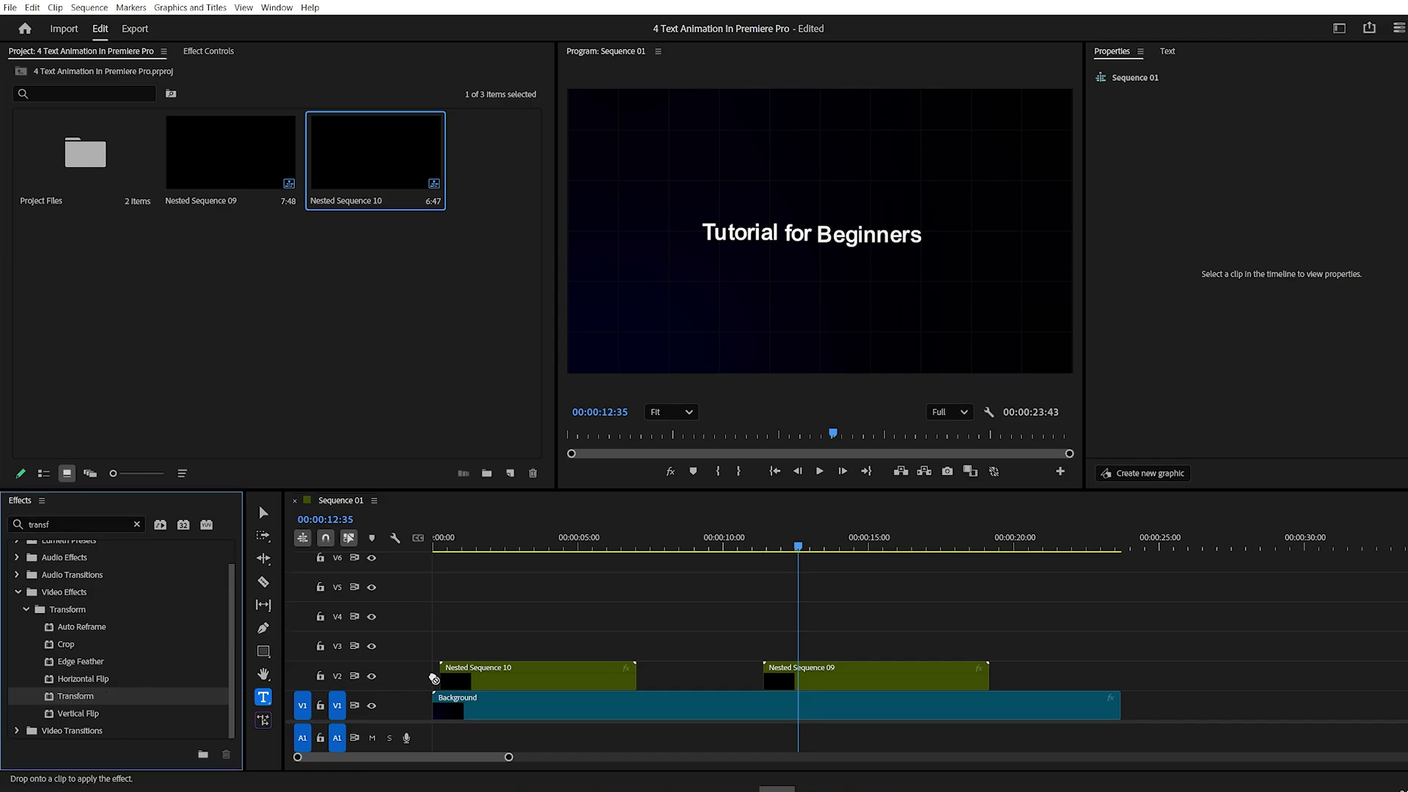
{"action": "left_click", "coordinate": [468, 675]}
{"action": "left_click", "coordinate": [208, 50]}
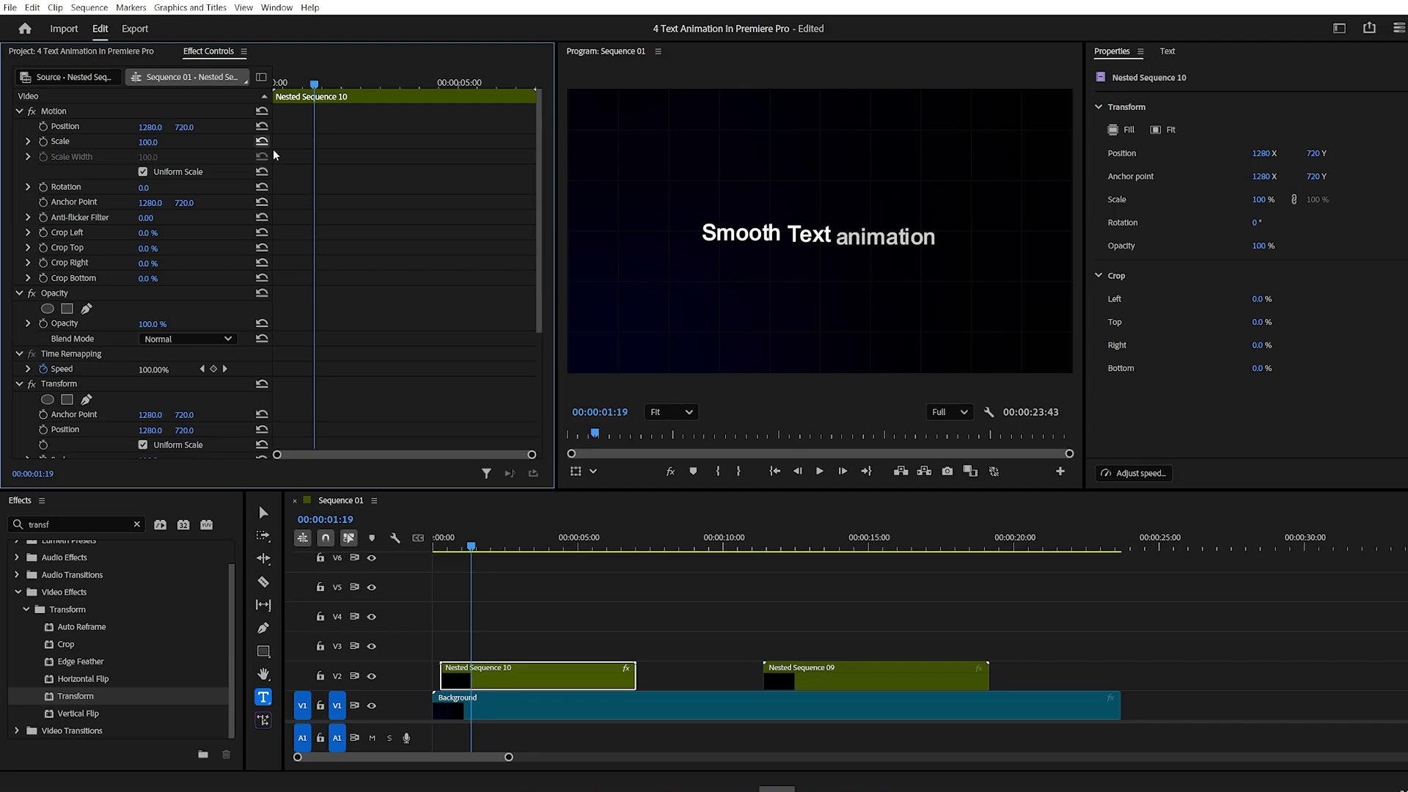
{"action": "left_click_drag", "start_coordinate": [315, 86], "coordinate": [363, 85]}
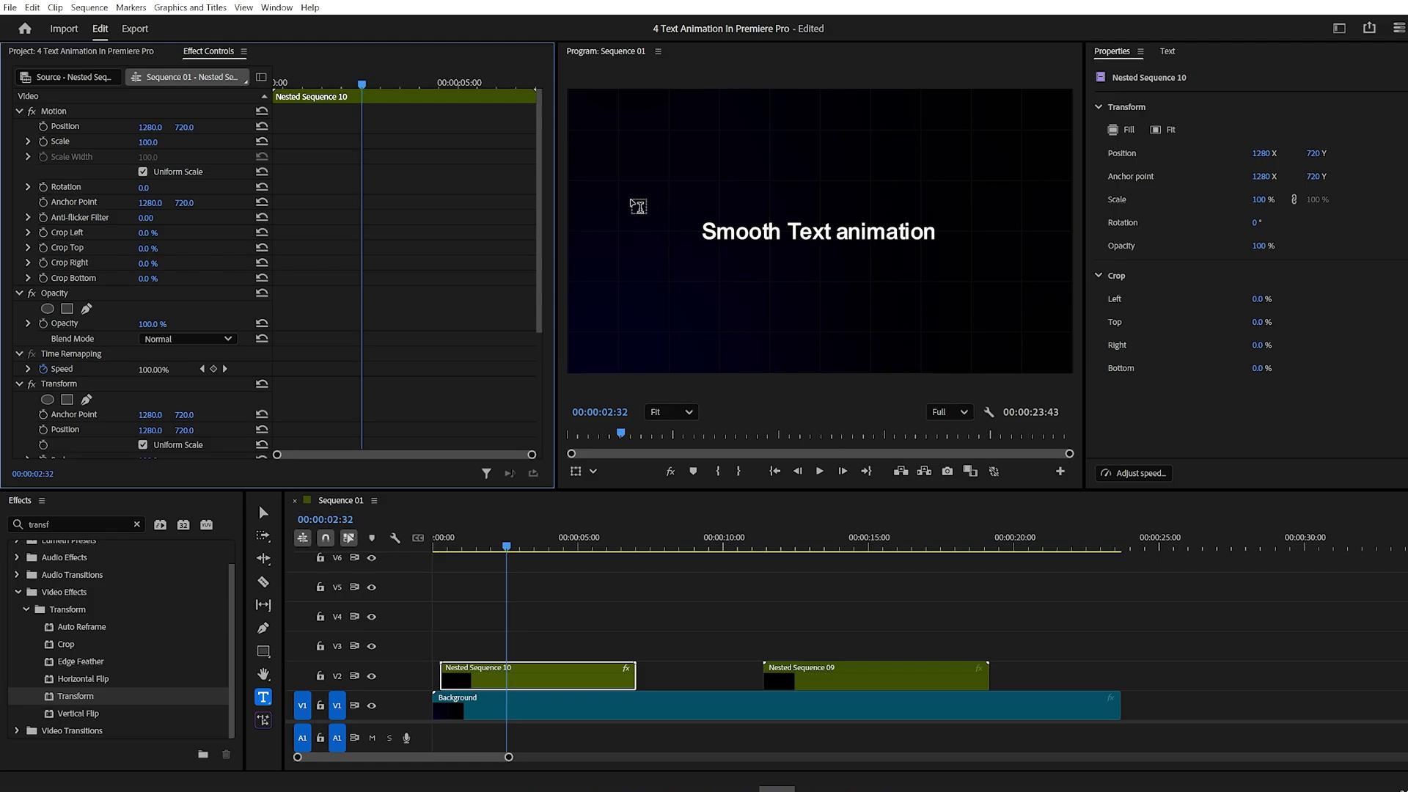
{"action": "scroll", "coordinate": [122, 304], "scroll_direction": "down", "scroll_amount": 4}
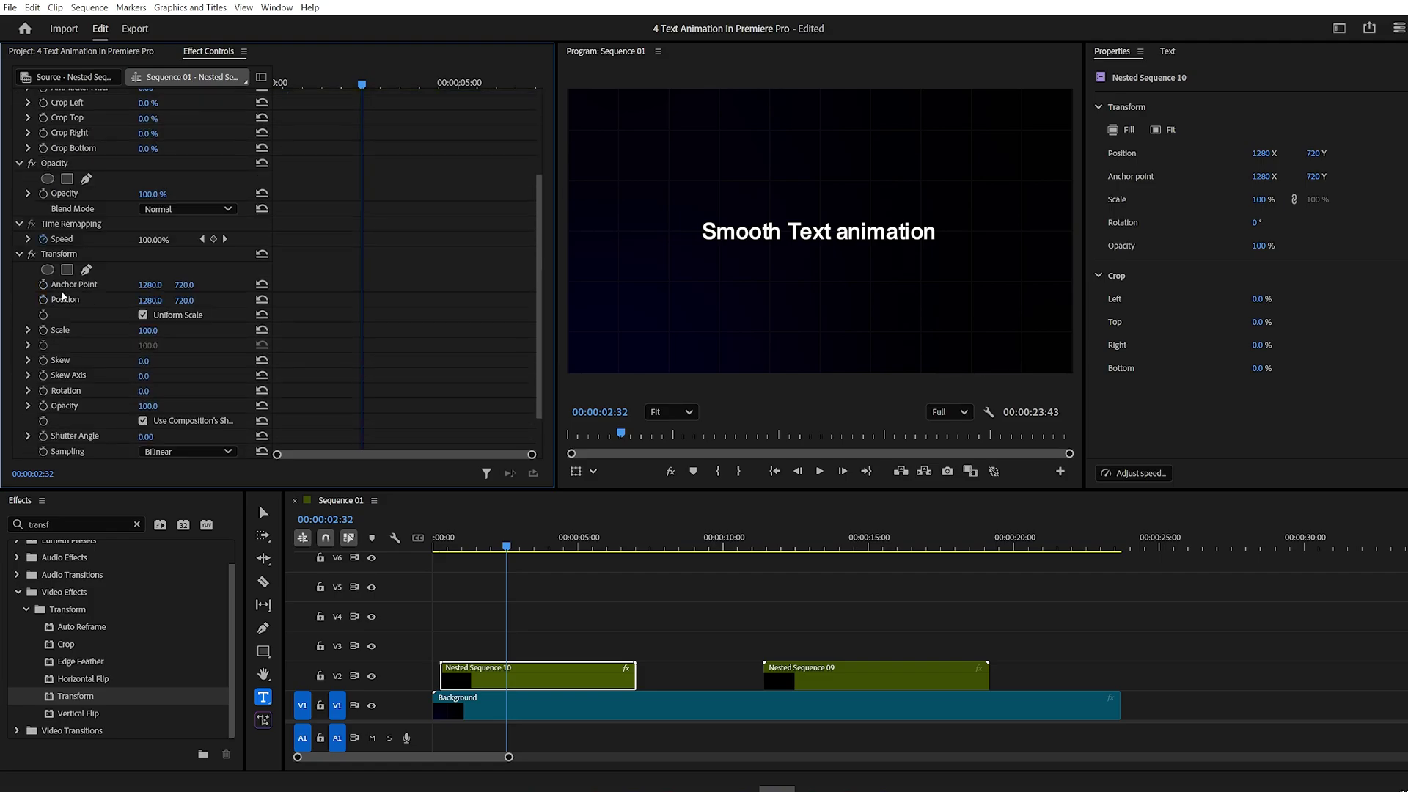
{"action": "left_click", "coordinate": [44, 297]}
{"action": "scroll", "coordinate": [66, 341], "scroll_direction": "down", "scroll_amount": 1}
{"action": "left_click", "coordinate": [44, 359]}
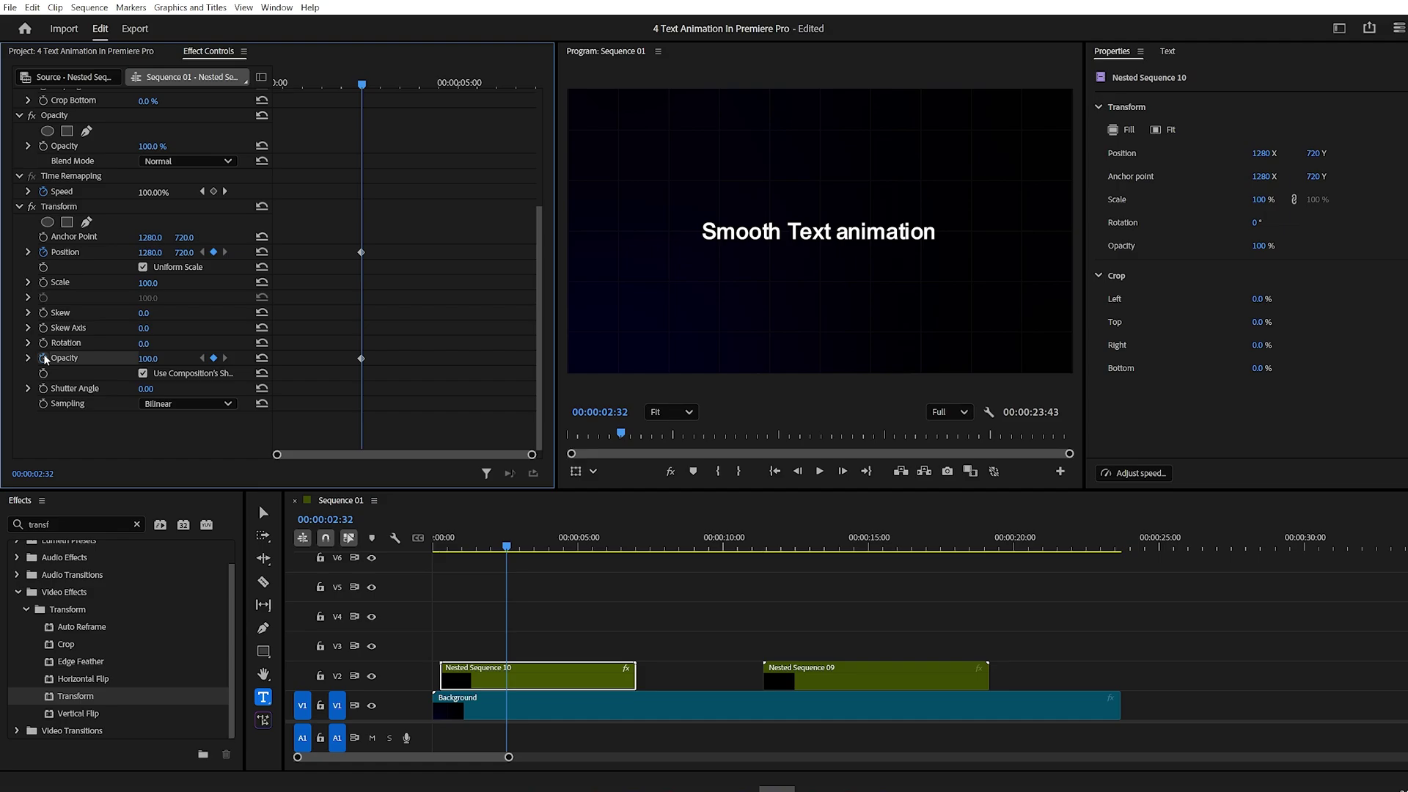
At 3:19 set Position Y to 659, Opacity to 0, and Shutter Angle to 360
{"action": "left_click_drag", "start_coordinate": [359, 85], "coordinate": [390, 86]}
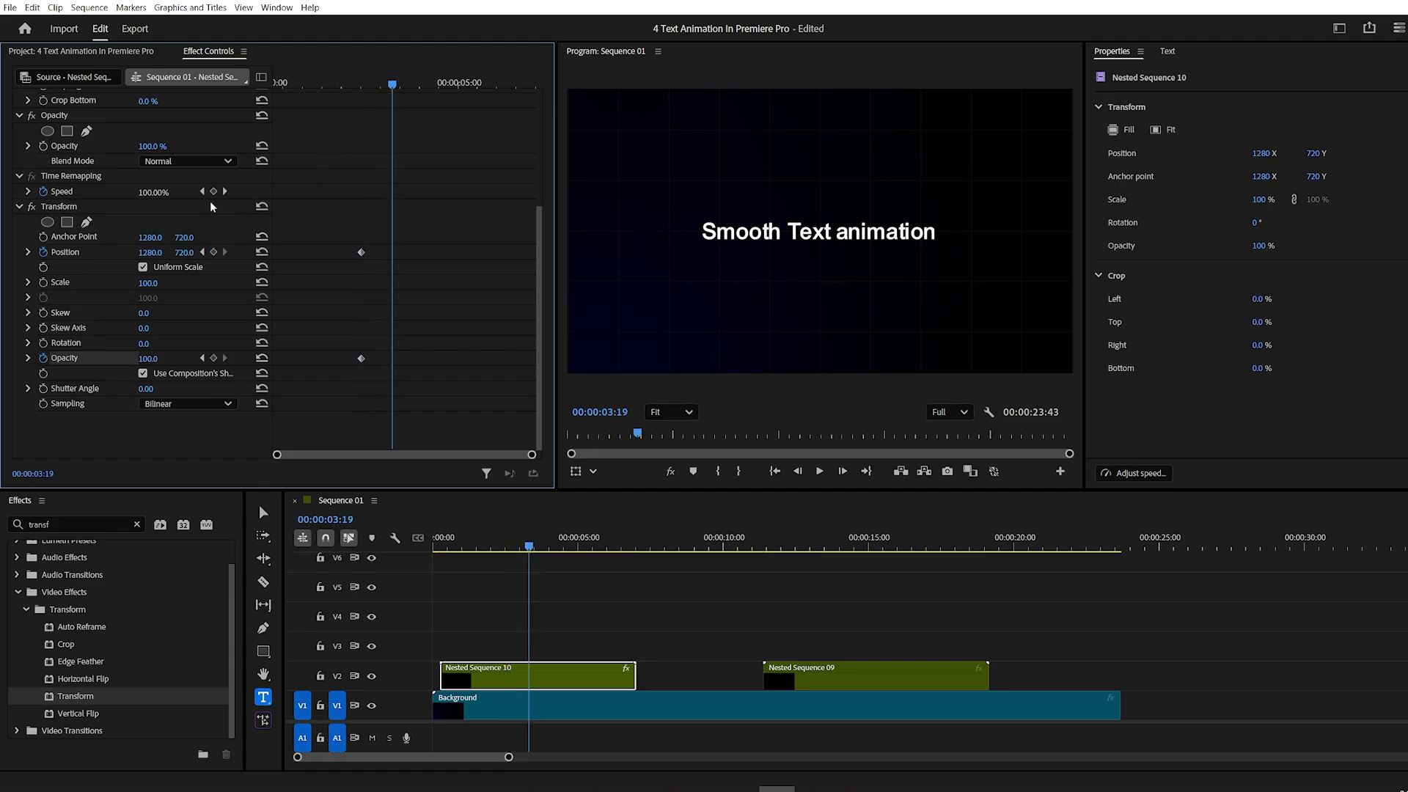
{"action": "left_click_drag", "start_coordinate": [184, 251], "coordinate": [190, 264]}
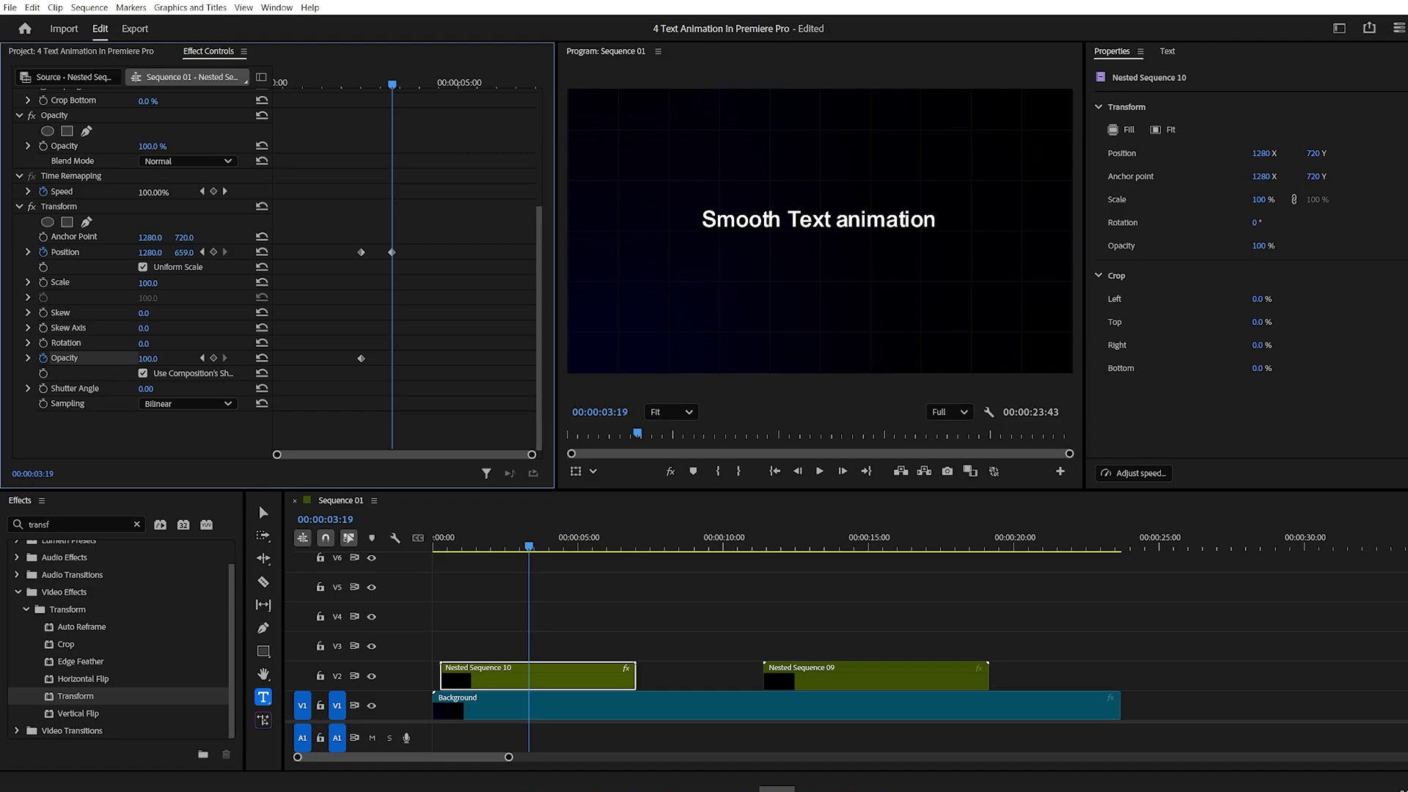
{"action": "left_click", "coordinate": [147, 358]}
{"action": "type", "text": "0"}
{"action": "key", "text": "Return"}
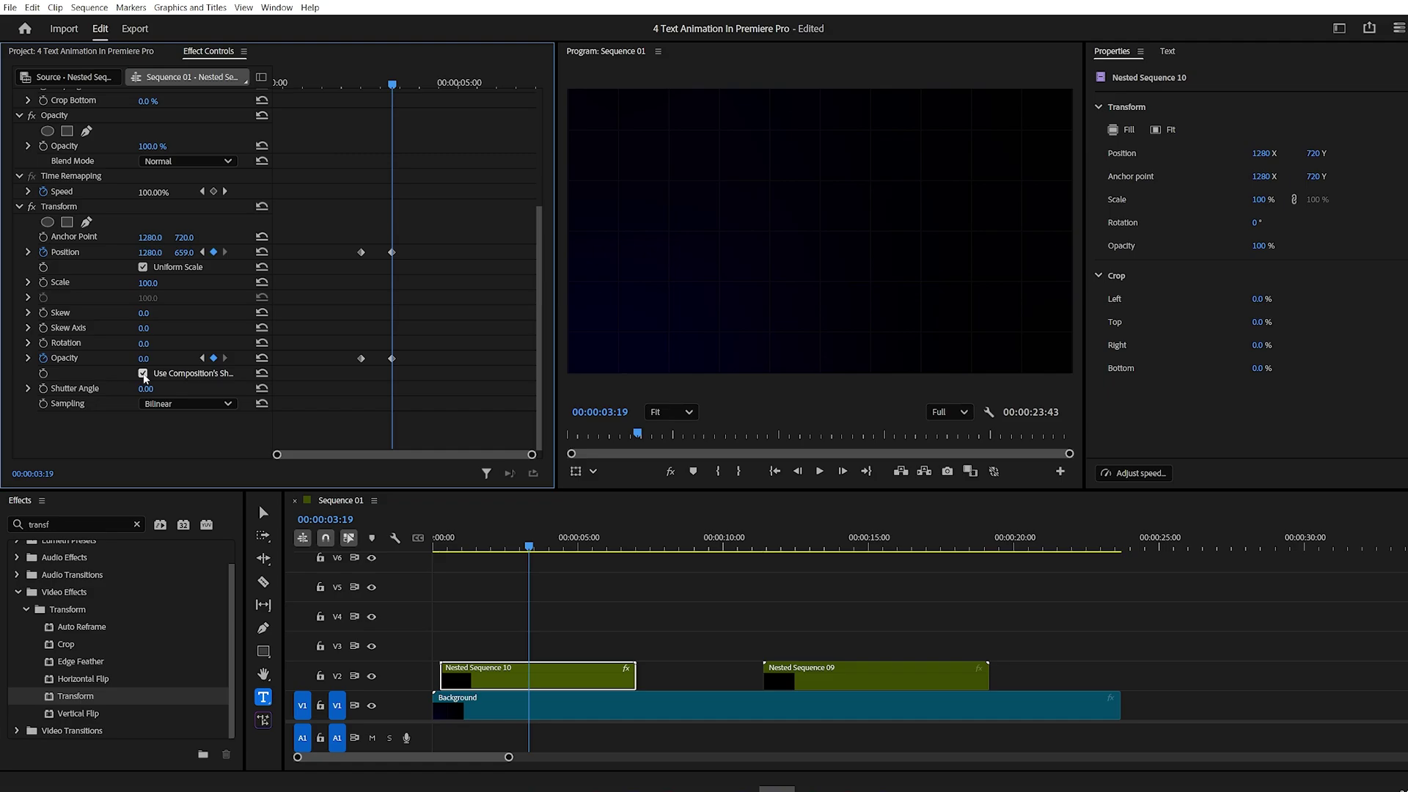
{"action": "left_click", "coordinate": [144, 388]}
Apply Ease In and Ease Out to both position keyframes
{"action": "left_click_drag", "start_coordinate": [410, 236], "coordinate": [353, 257]}
{"action": "right_click", "coordinate": [395, 255]}
{"action": "mouse_move", "coordinate": [458, 357]}
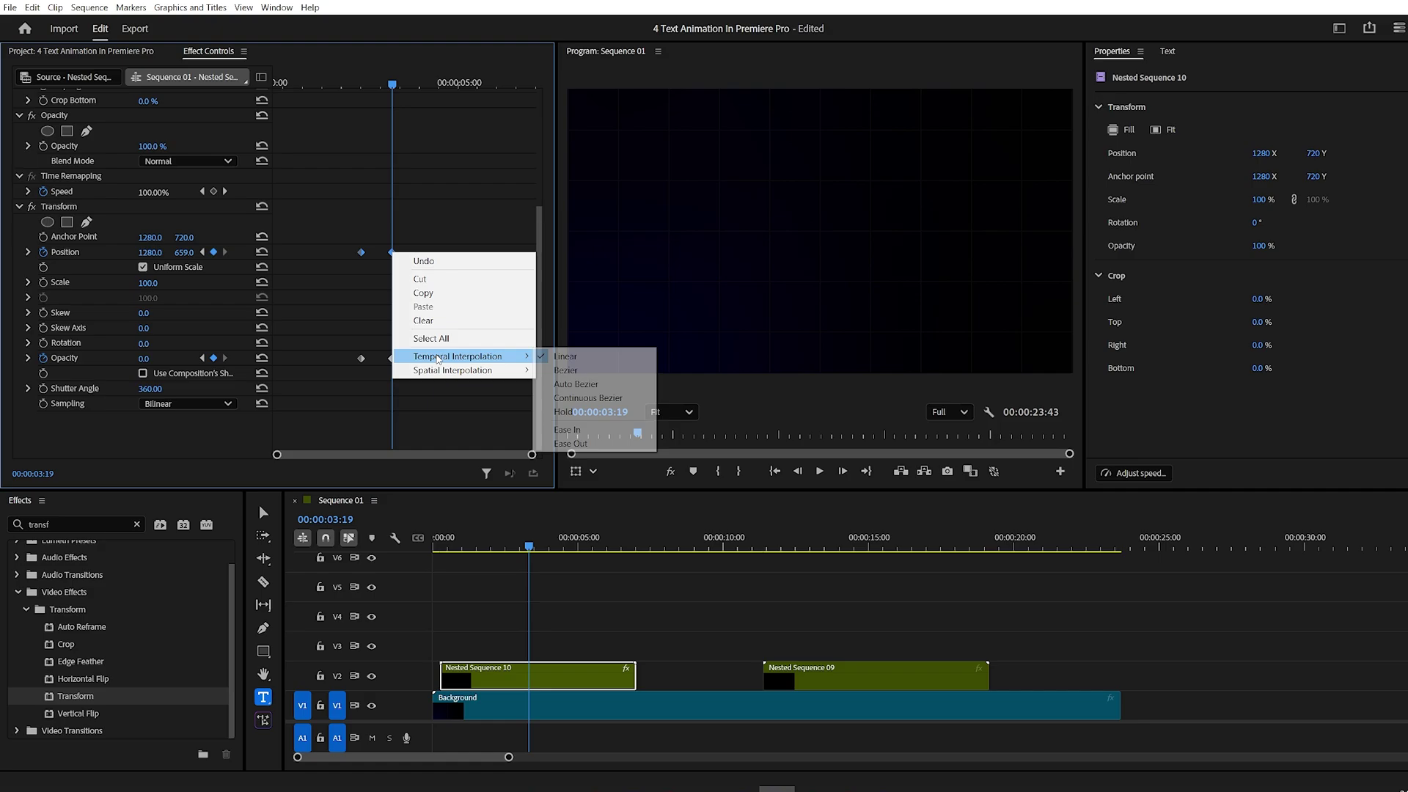
{"action": "left_click", "coordinate": [569, 431]}
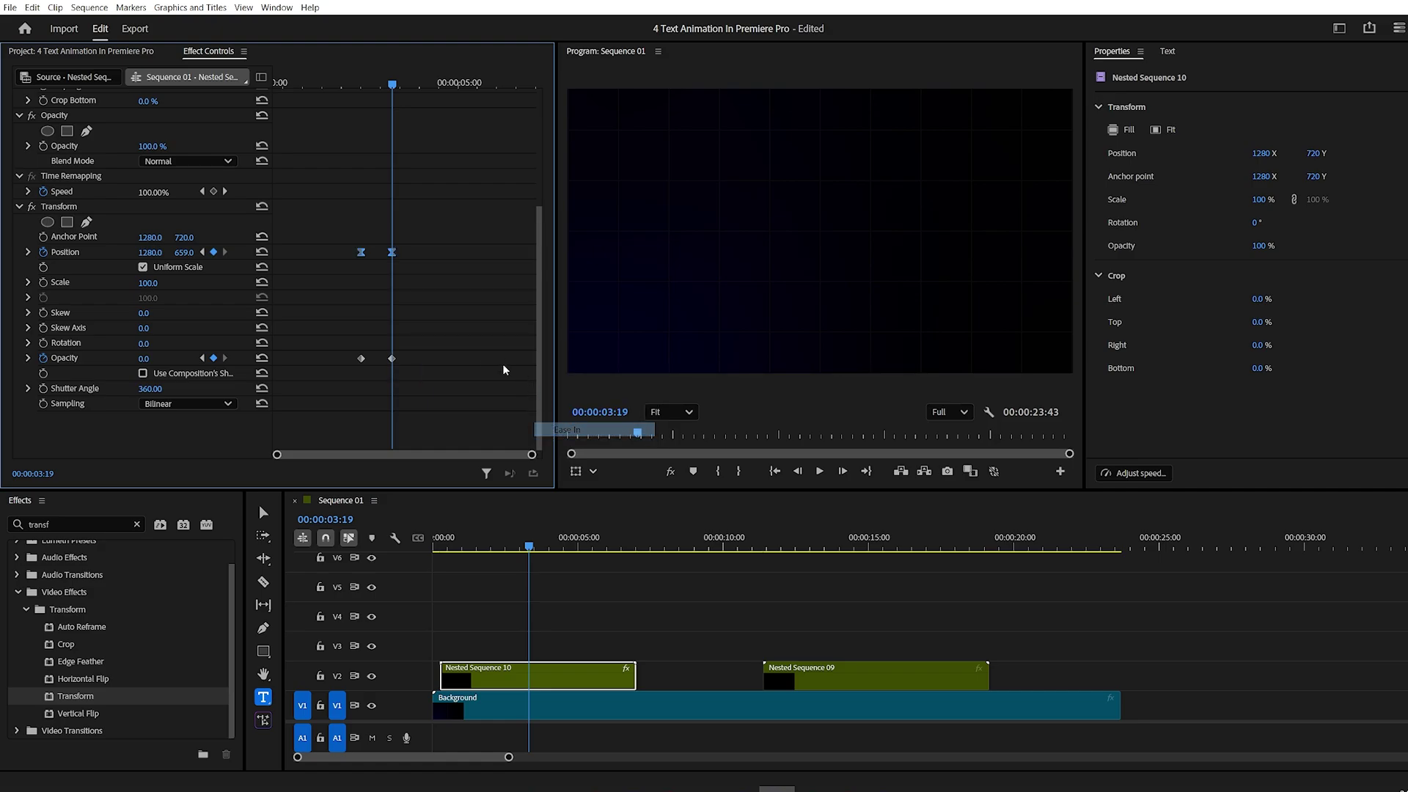
{"action": "right_click", "coordinate": [395, 255]}
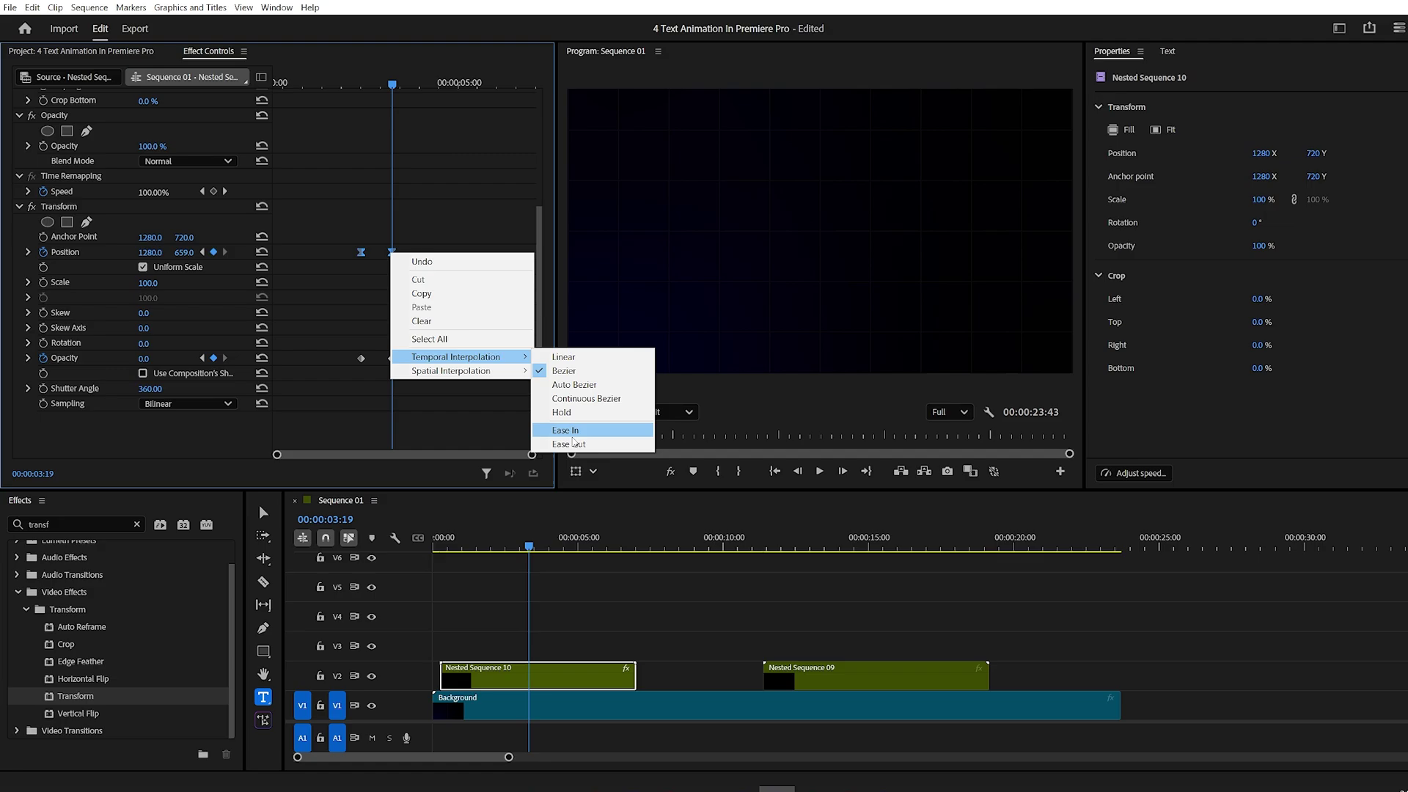
{"action": "left_click", "coordinate": [570, 443]}
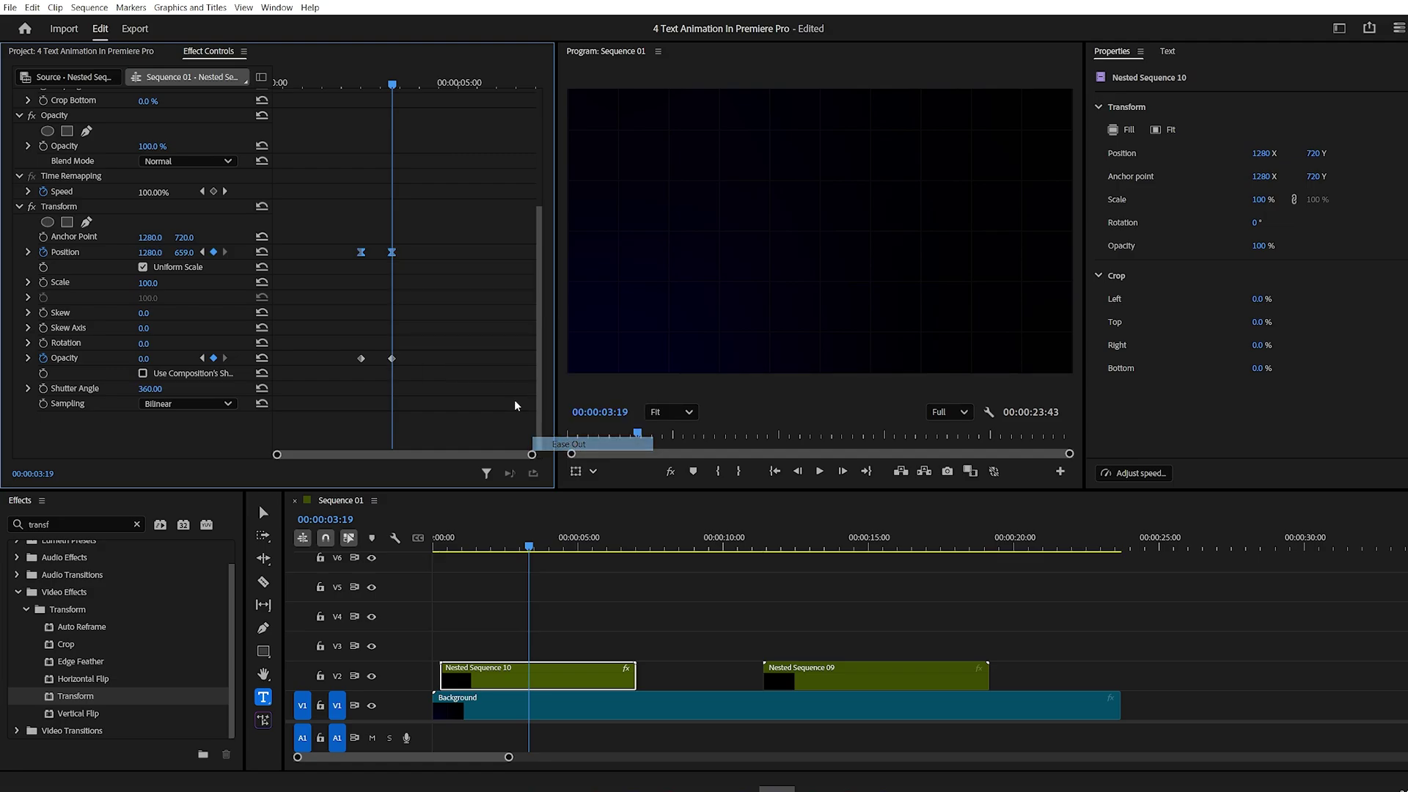
Reshape the position velocity curve for a stronger ease
{"action": "left_click", "coordinate": [28, 251]}
{"action": "left_click_drag", "start_coordinate": [532, 454], "coordinate": [456, 455]}
{"action": "left_click_drag", "start_coordinate": [277, 455], "coordinate": [322, 455]}
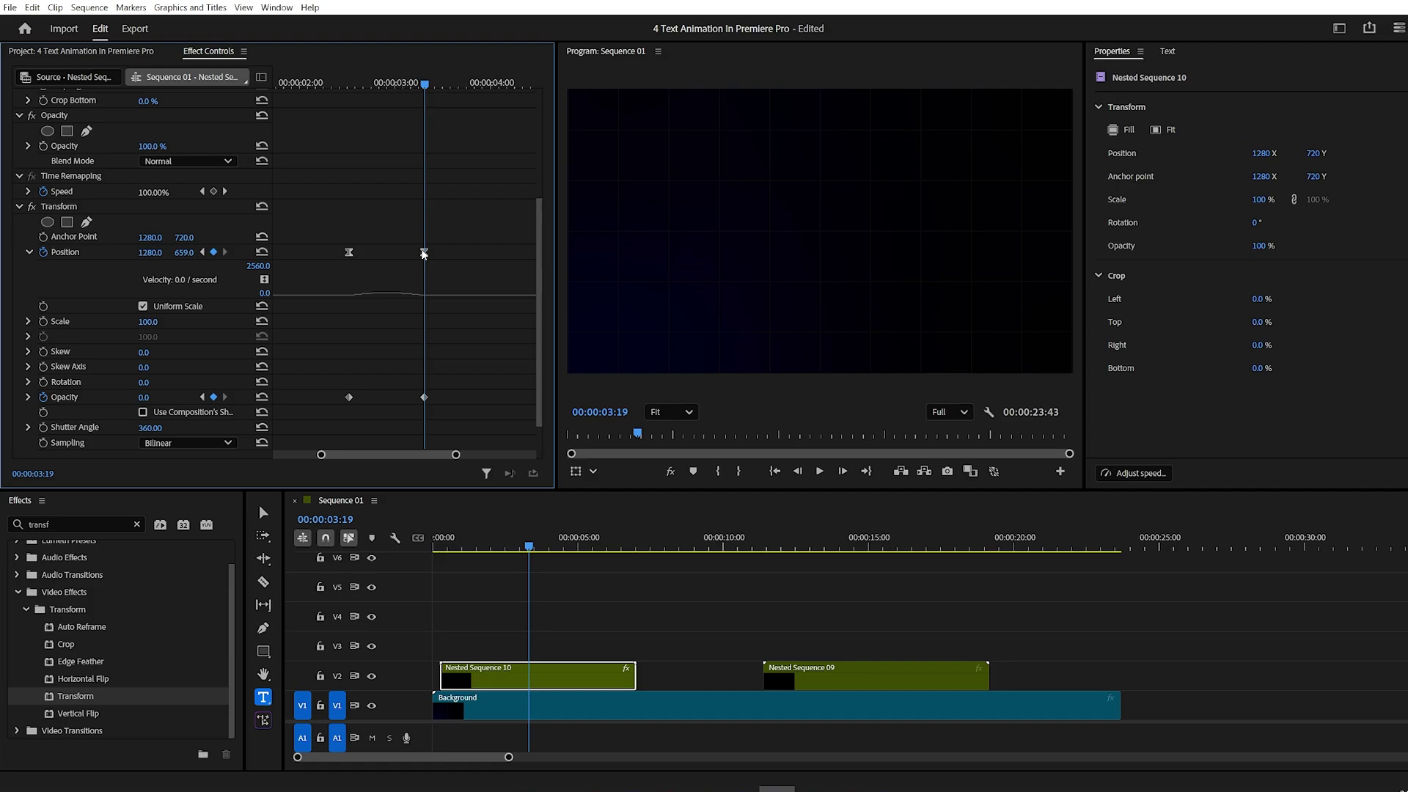
{"action": "left_click_drag", "start_coordinate": [415, 298], "coordinate": [398, 298]}
Ease into the final opacity keyframe and begin easing the first one
{"action": "right_click", "coordinate": [424, 398]}
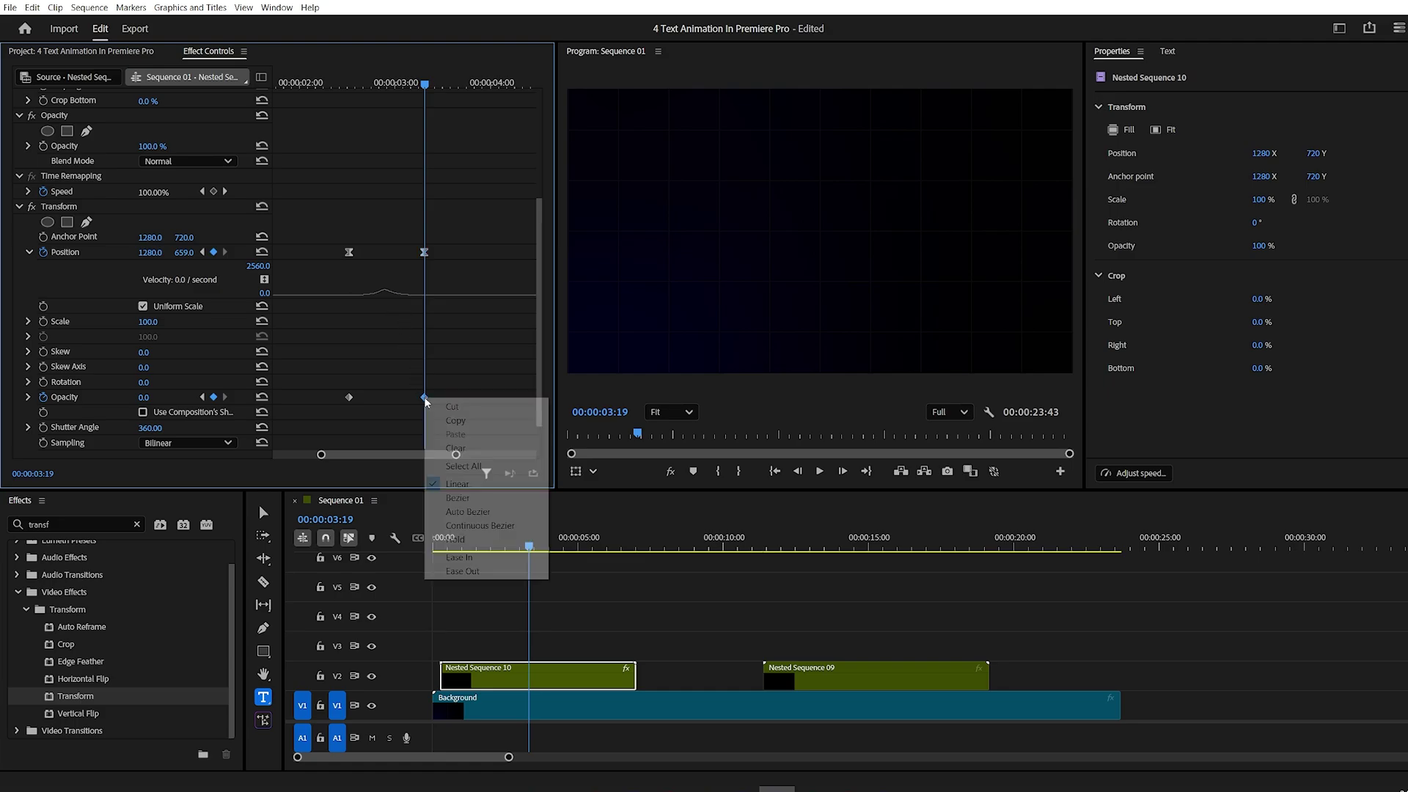
{"action": "left_click", "coordinate": [463, 556]}
{"action": "right_click", "coordinate": [348, 398]}
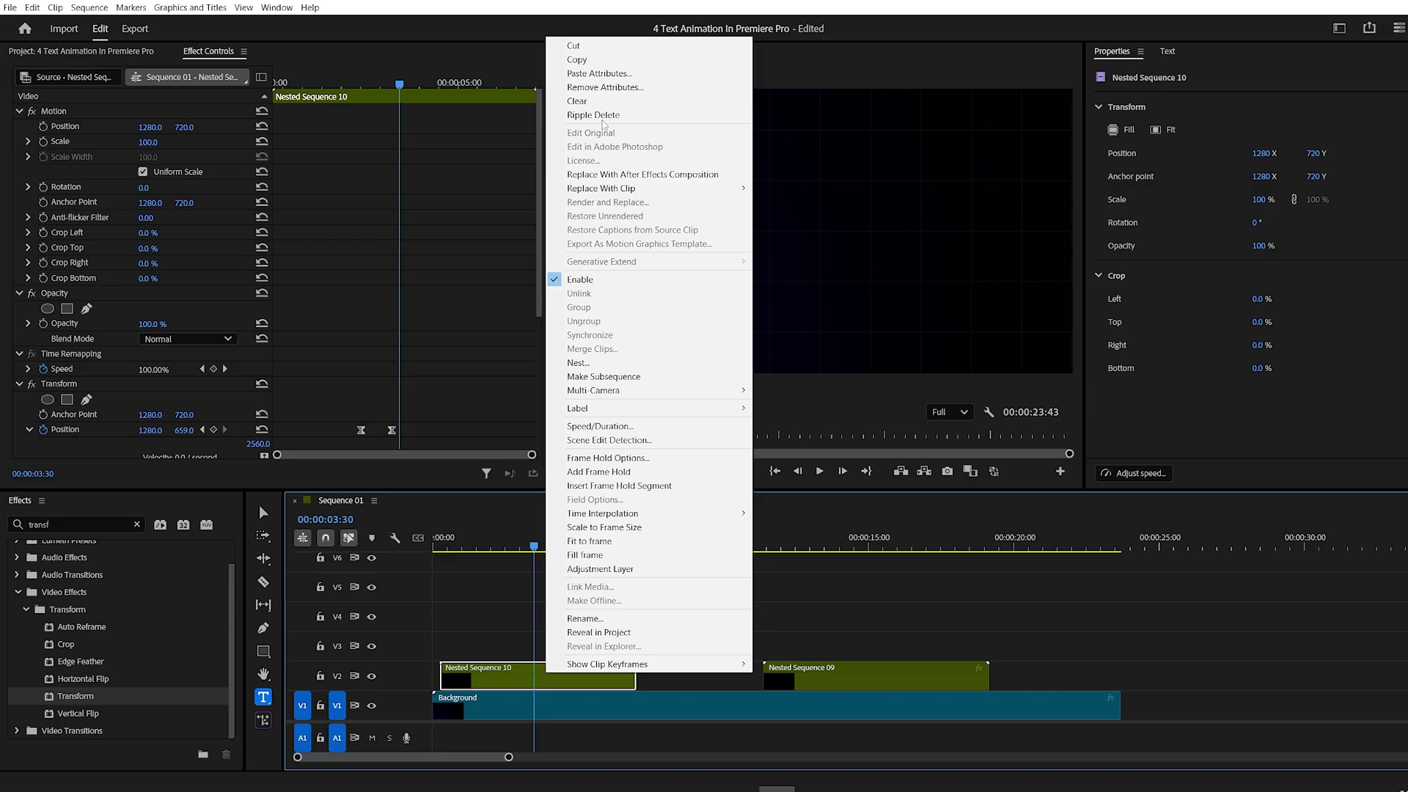
Copy Nested Sequence 10's attributes and paste its Transform animation onto Nested Sequence 09
{"action": "left_click", "coordinate": [603, 61]}
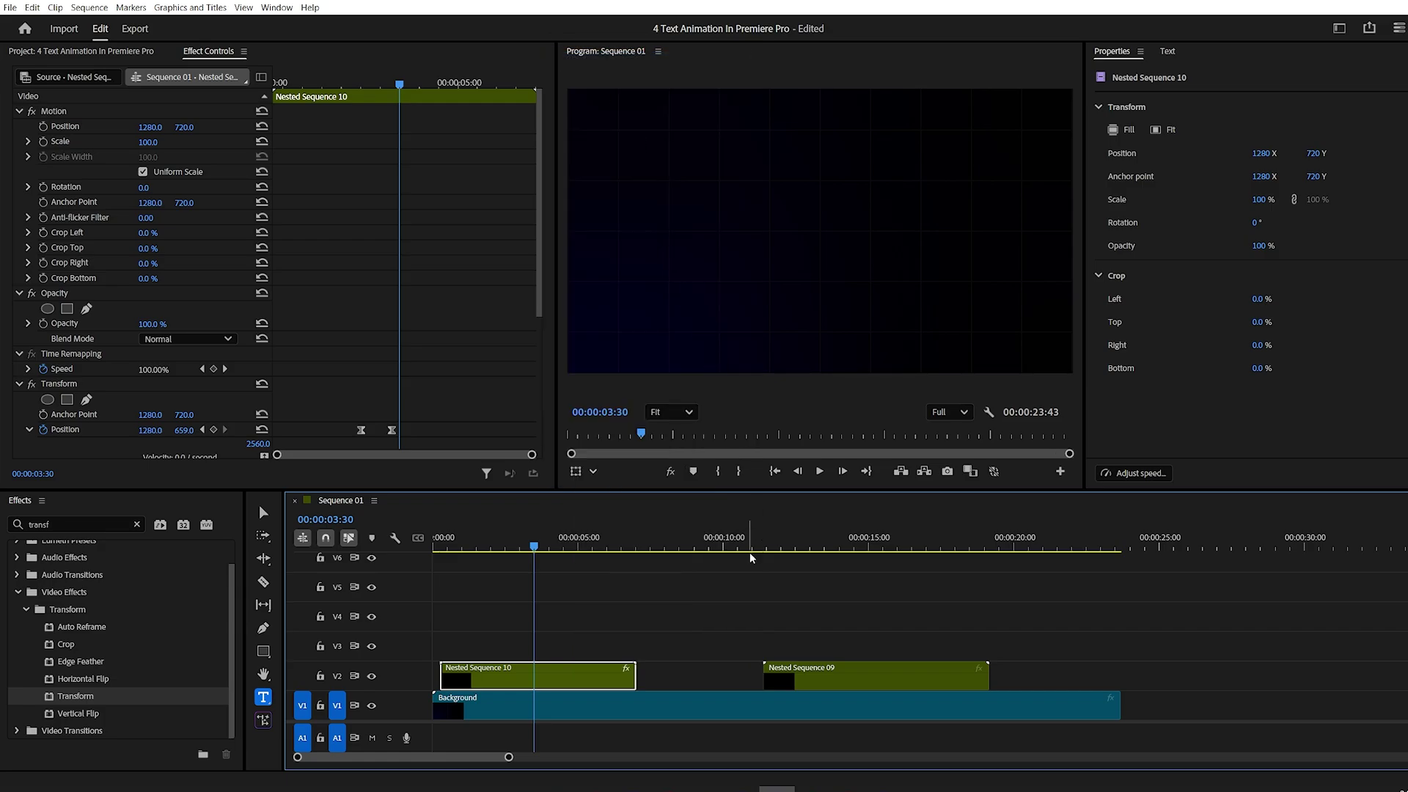
{"action": "left_click", "coordinate": [809, 672]}
{"action": "right_click", "coordinate": [810, 671]}
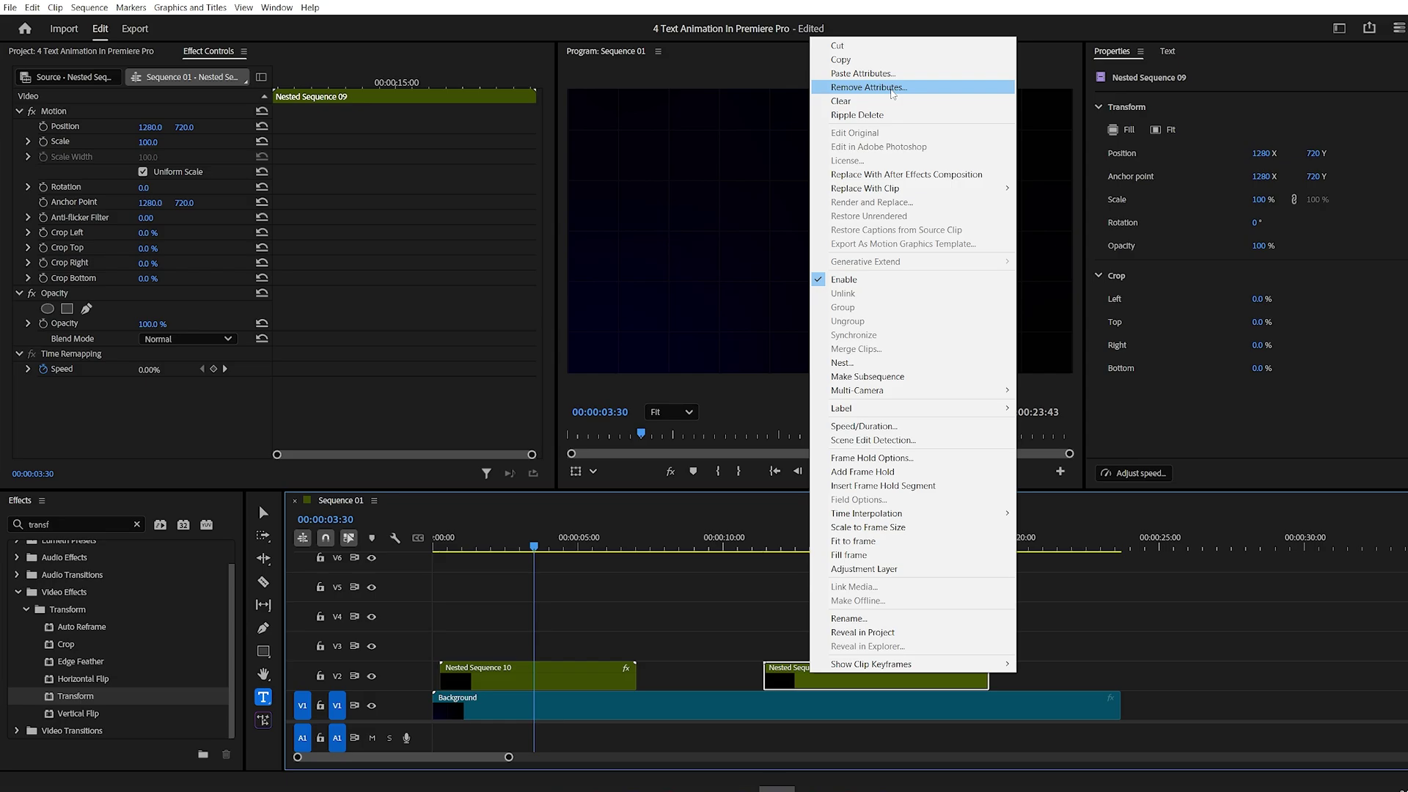
{"action": "left_click", "coordinate": [866, 74]}
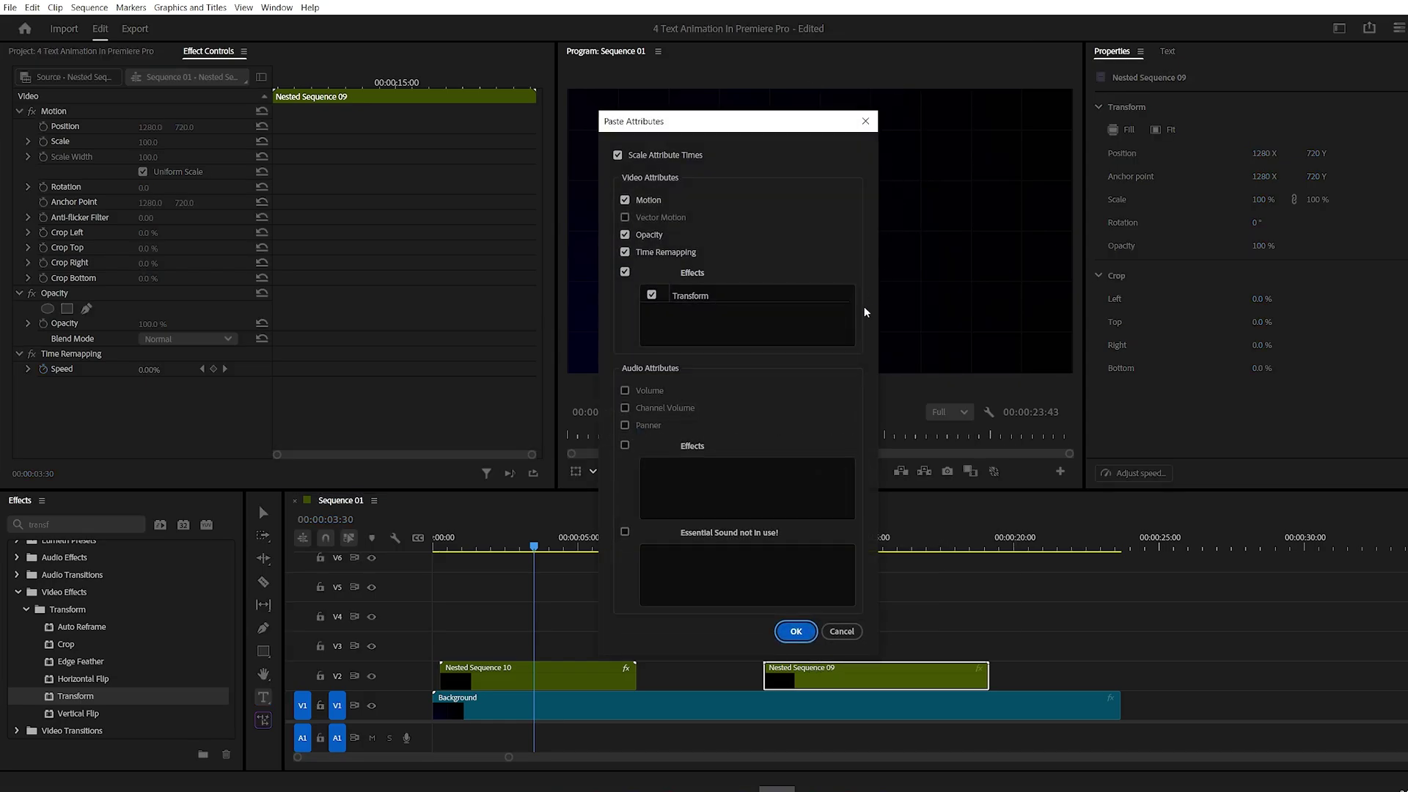
{"action": "left_click", "coordinate": [794, 632]}
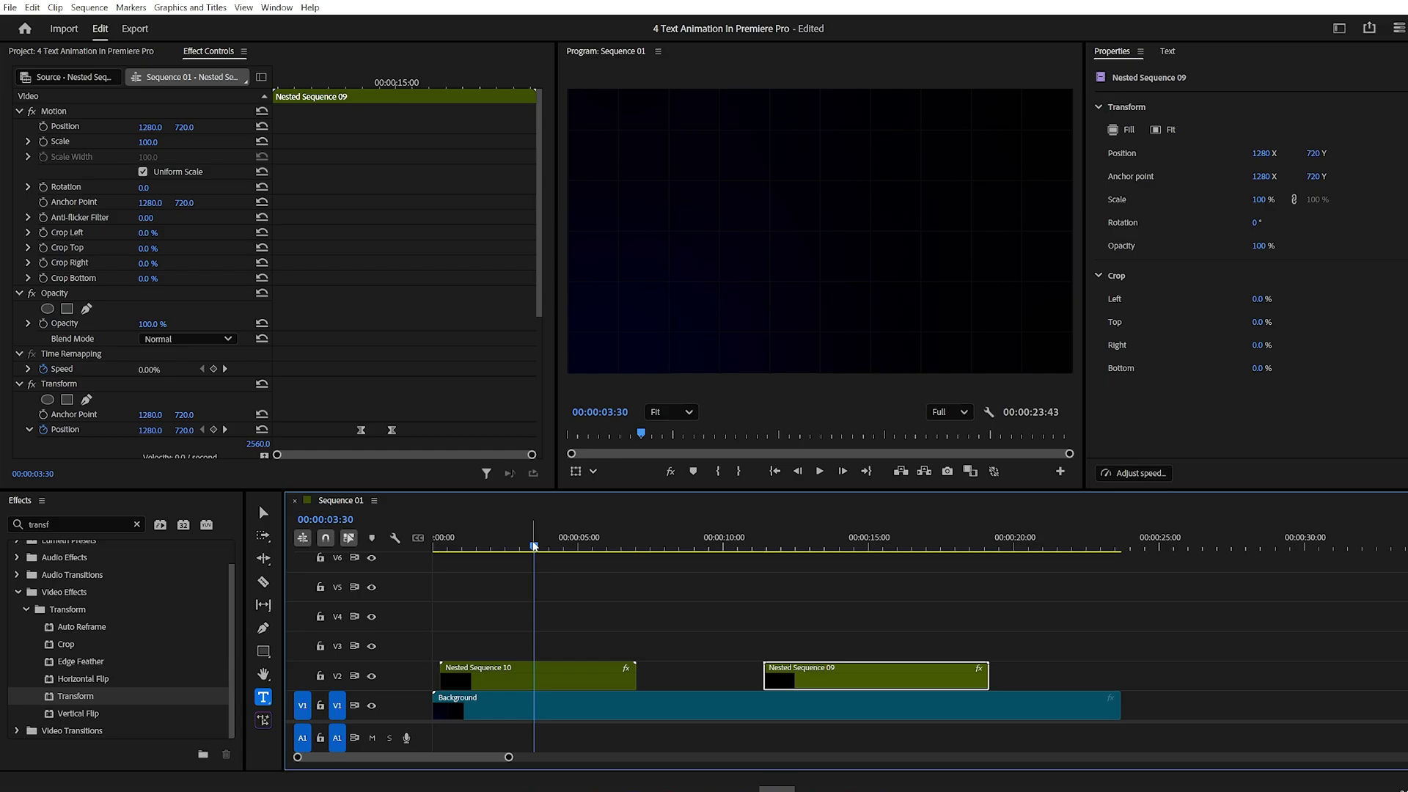
Move Nested Sequence 09 from V2 onto V3, starting at about 3:18
{"action": "left_click_drag", "start_coordinate": [534, 547], "coordinate": [528, 547]}
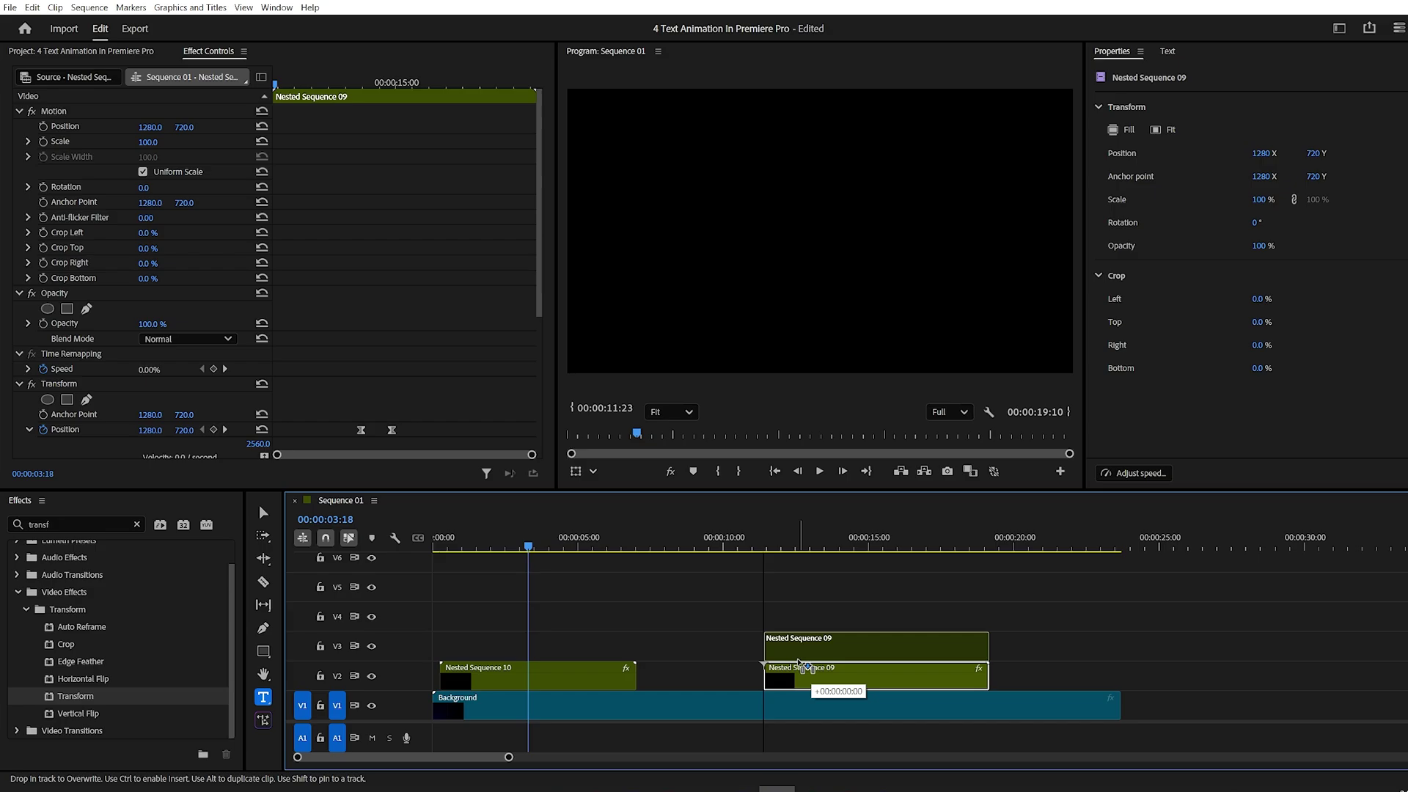
{"action": "left_click_drag", "start_coordinate": [811, 679], "coordinate": [584, 643]}
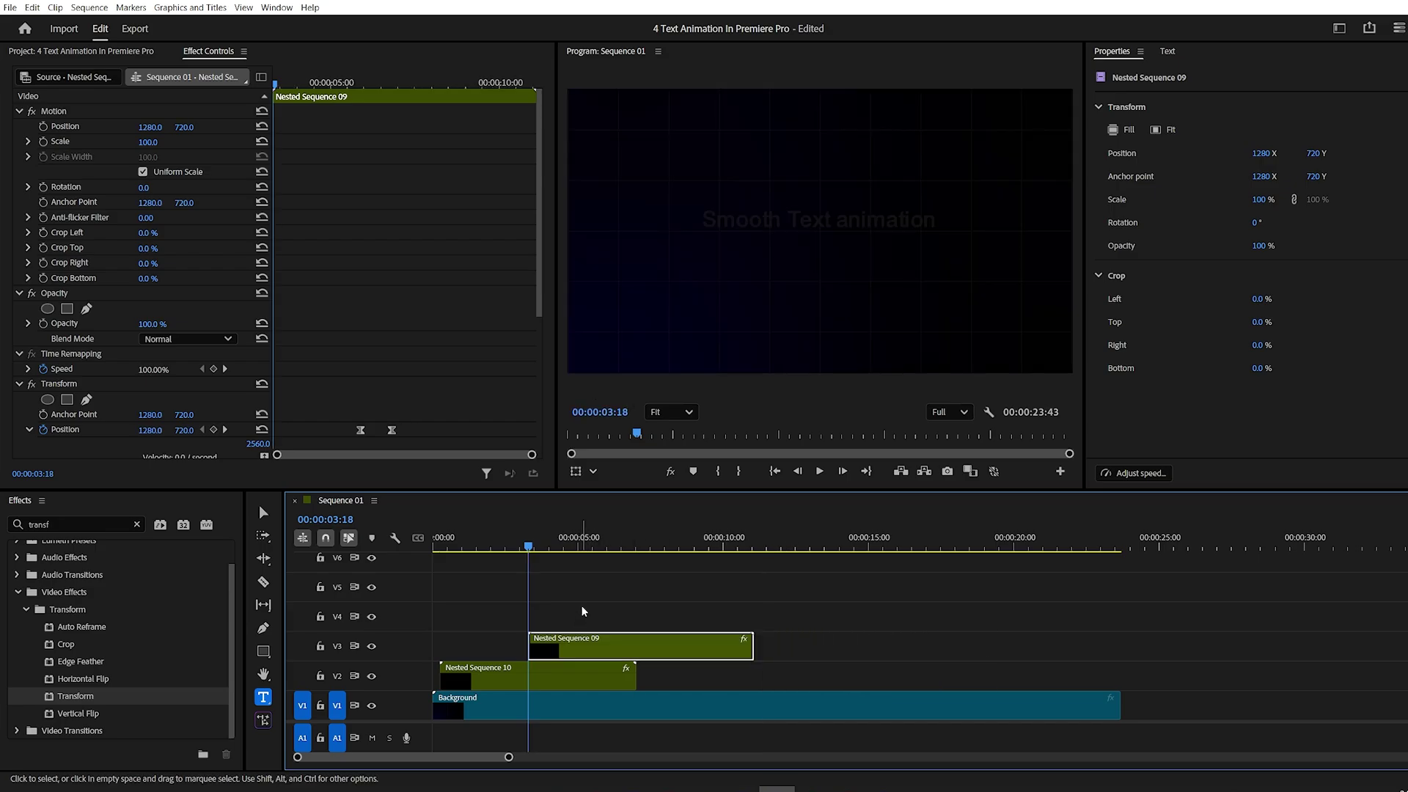